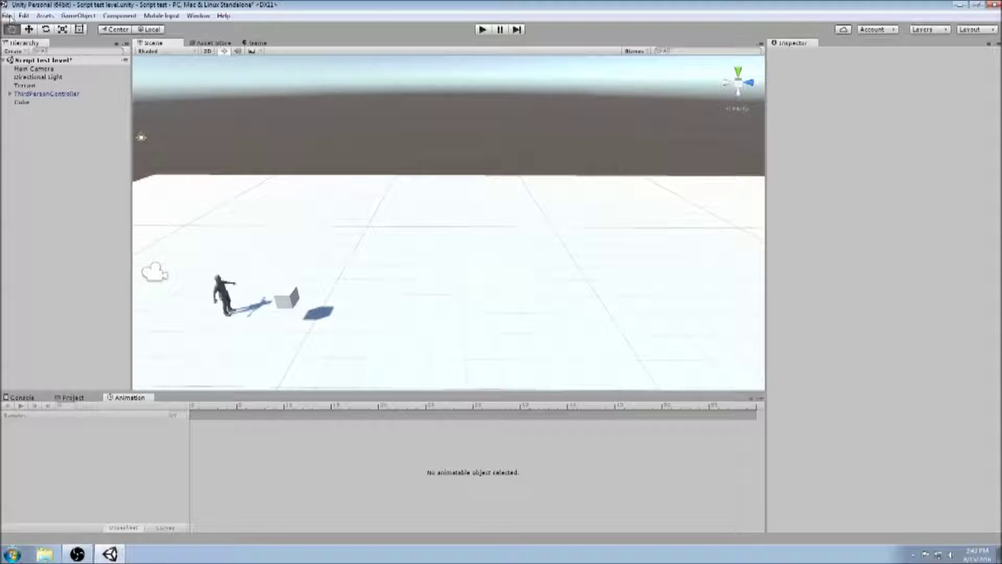
# - Add a new 3D cube to the scene
pyautogui.click(78, 16)
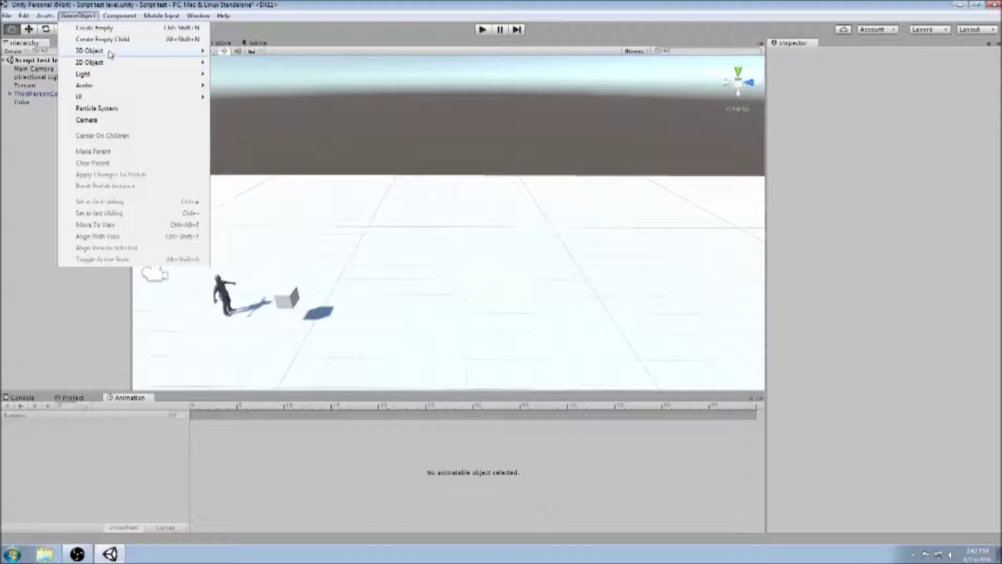
pyautogui.moveTo(111, 54)
pyautogui.click(233, 51)
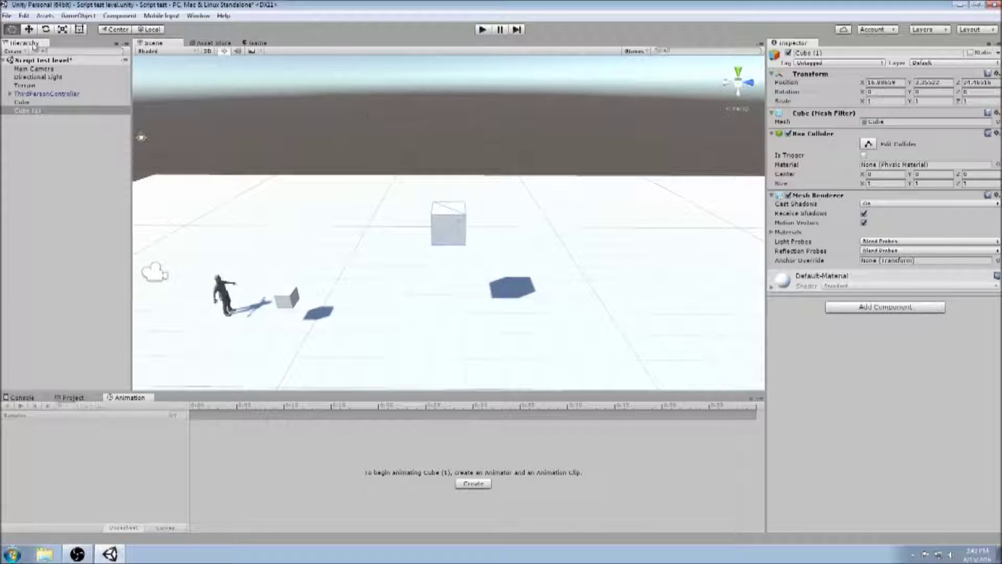
# - Scale the new cube uniformly to about 5.2 and lower it onto the terrain at Y about 2.5
pyautogui.click(62, 29)
pyautogui.moveTo(448, 224); pyautogui.dragTo(412, 10)
pyautogui.press('w')
pyautogui.moveTo(448, 181); pyautogui.dragTo(450, 211)
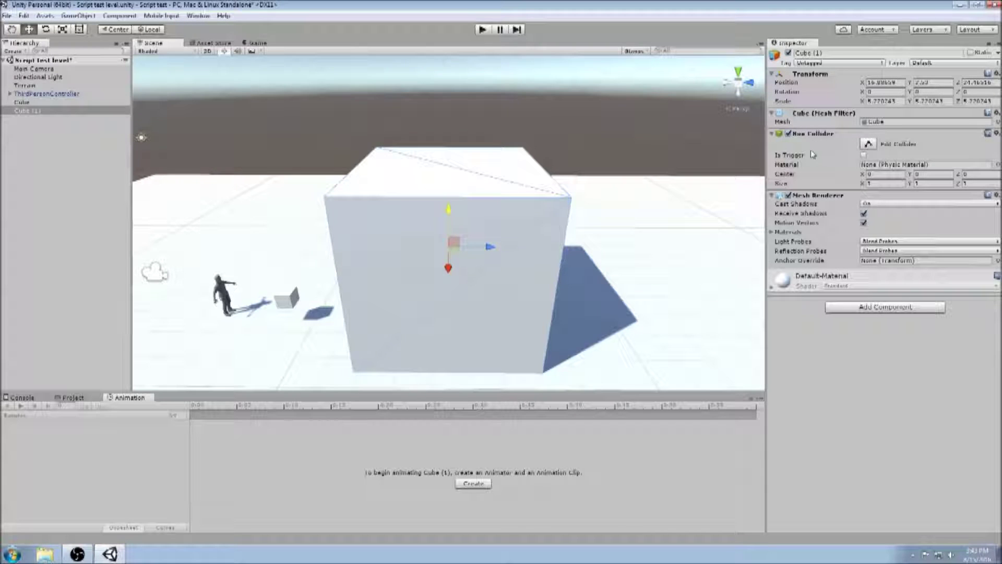
# - Move the ThirdPersonController character onto the top of the large cube
pyautogui.scroll(-4, 698, 216)
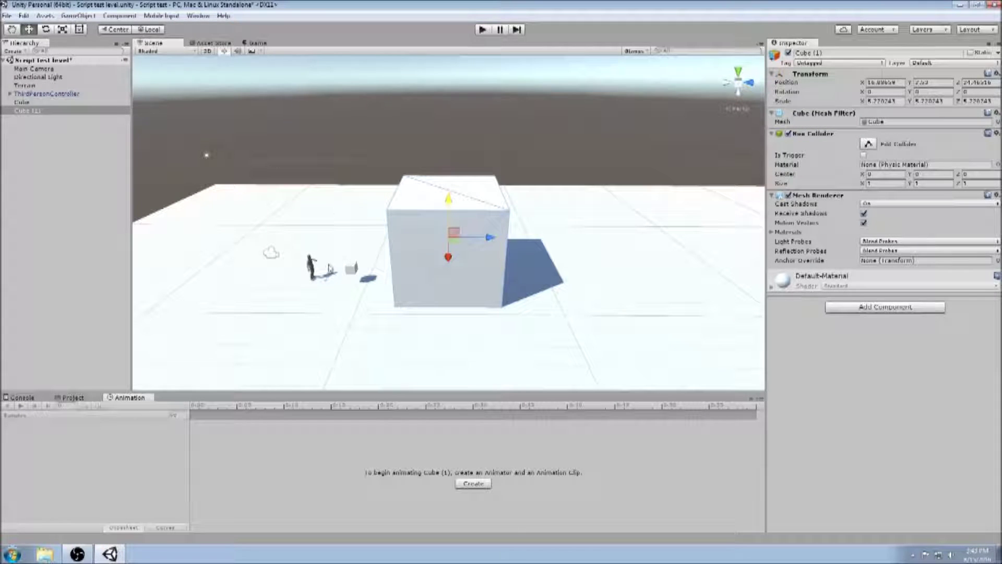
pyautogui.click(314, 268)
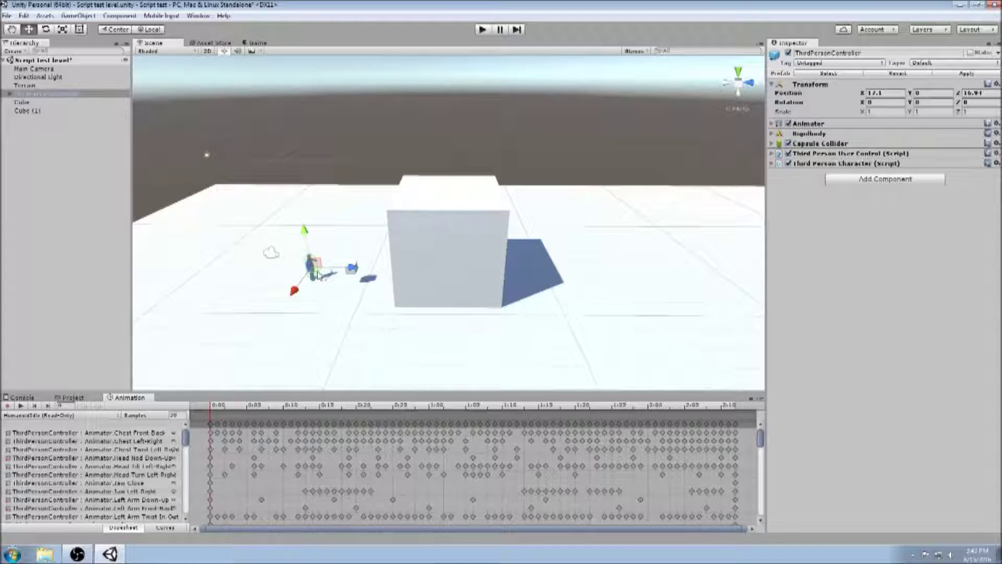
pyautogui.click(70, 397)
pyautogui.moveTo(313, 245); pyautogui.dragTo(448, 170)
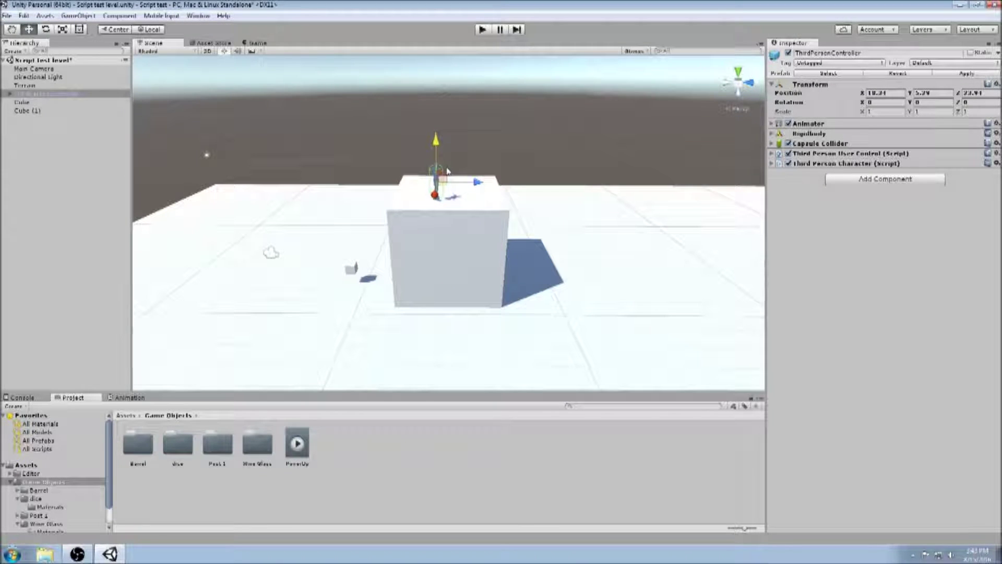
# - Duplicate the large cube and move the copy along Z to about 40.9, leaving a wide gap between them
pyautogui.click(453, 232)
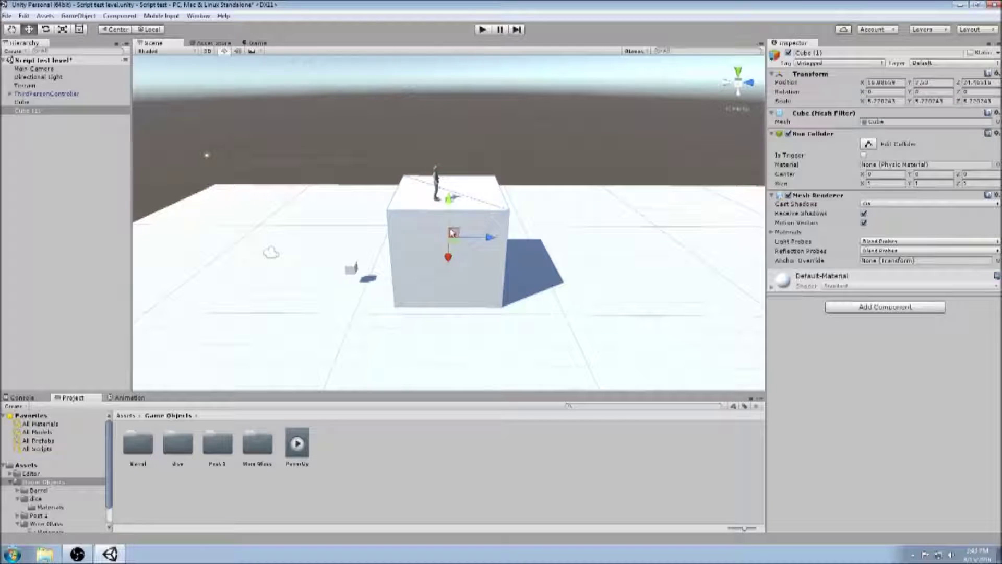
pyautogui.click(24, 16)
pyautogui.click(56, 95)
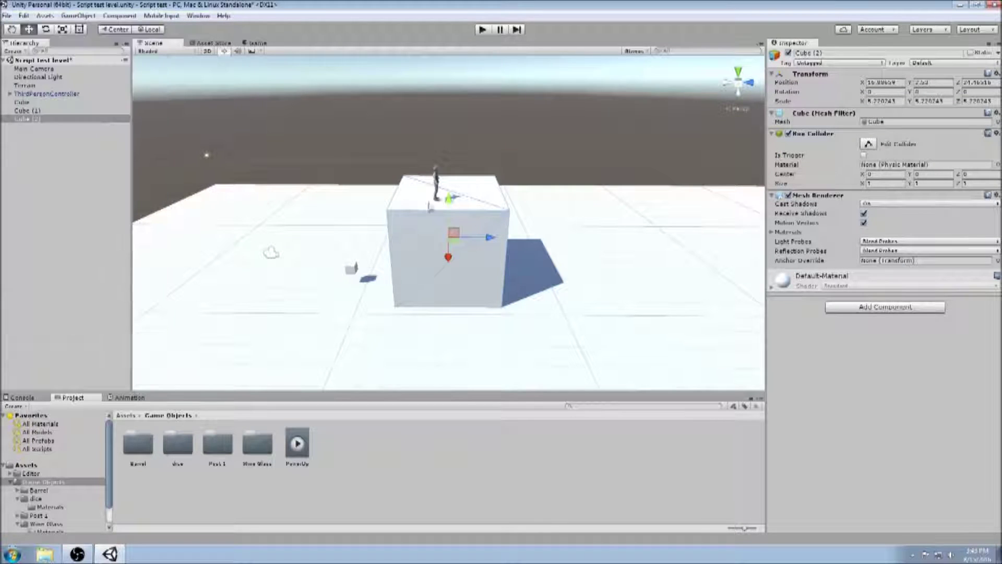
pyautogui.moveTo(491, 237); pyautogui.dragTo(794, 229)
# - Duplicate the second large cube and place the copy in the middle of the gap, at Z about 32.2
pyautogui.click(11, 30)
pyautogui.moveTo(501, 173); pyautogui.dragTo(344, 204)
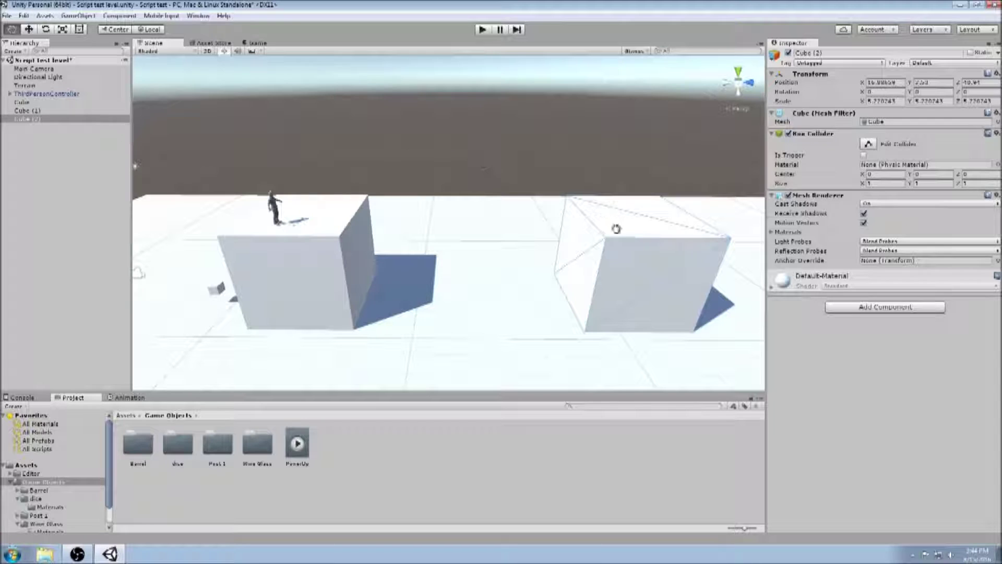
pyautogui.click(25, 16)
pyautogui.click(58, 92)
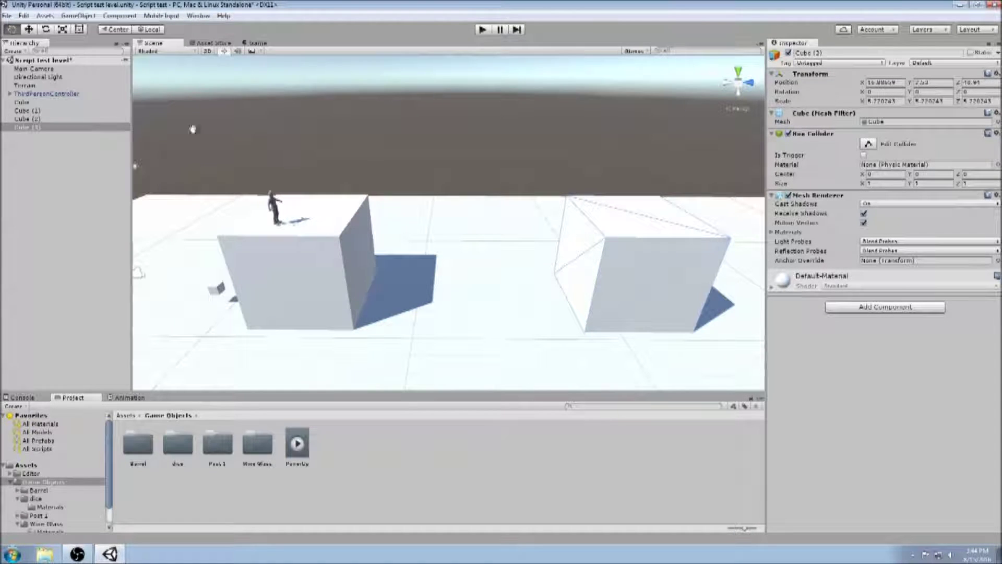
pyautogui.press('w')
pyautogui.moveTo(652, 259); pyautogui.dragTo(497, 258)
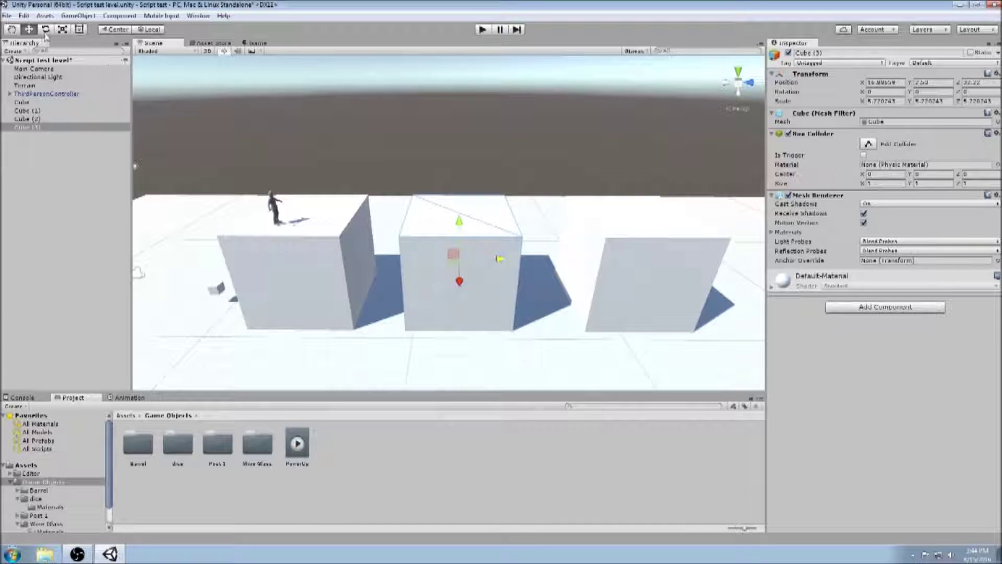
# - Flatten the middle cube into a thin platform by setting its scale to X 2, Y 0.1 and Z 2
pyautogui.click(62, 29)
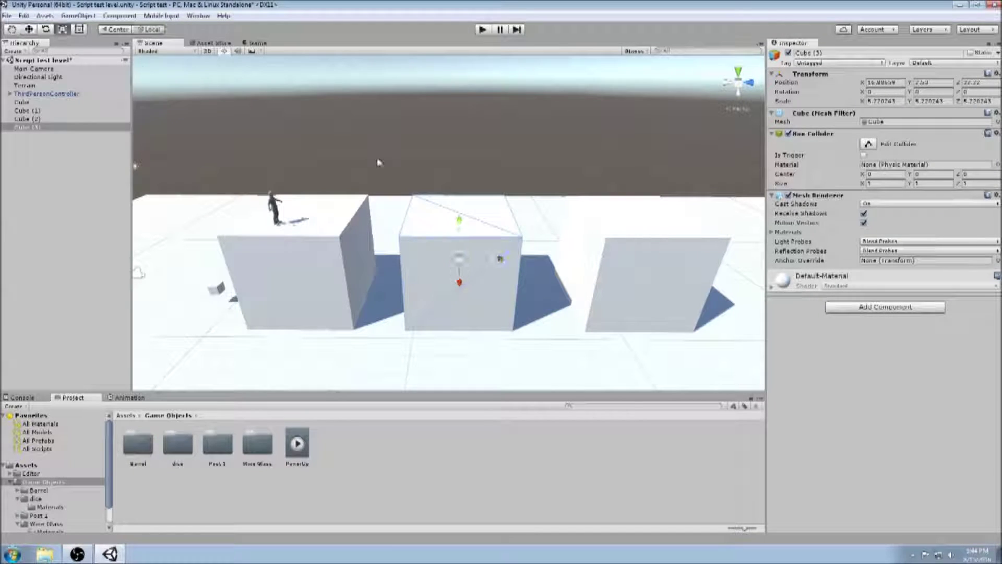
pyautogui.moveTo(459, 224); pyautogui.dragTo(459, 281)
pyautogui.click(950, 102)
pyautogui.doubleClick(949, 102)
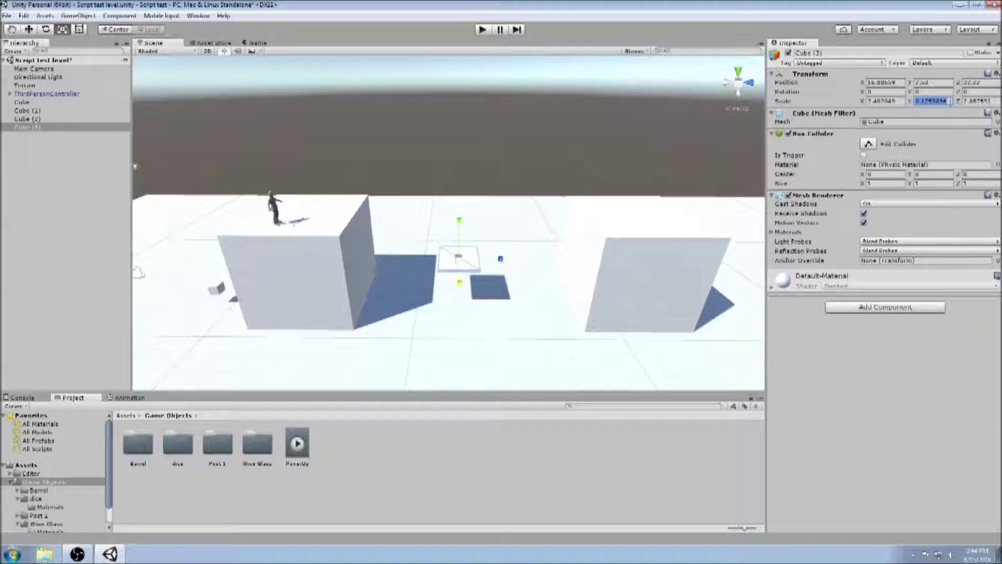
pyautogui.press('BackSpace')
pyautogui.write('0.1')
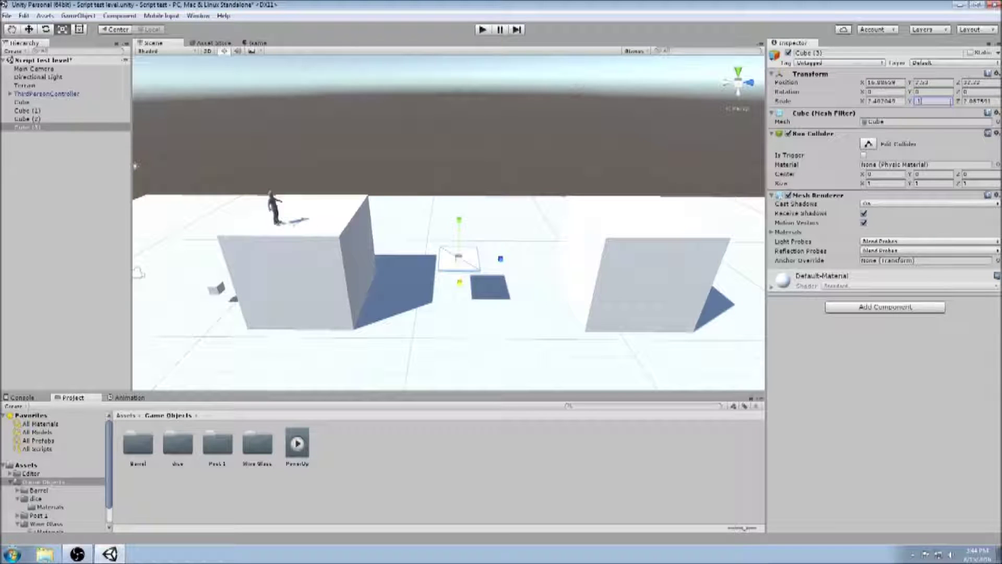
pyautogui.moveTo(923, 103); pyautogui.dragTo(905, 102)
pyautogui.click(902, 101)
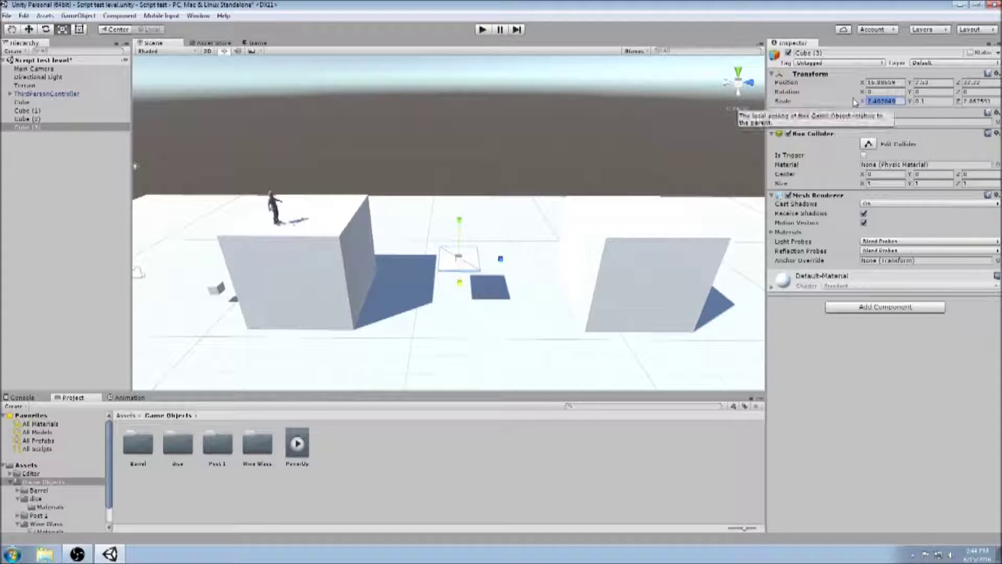
pyautogui.moveTo(994, 102); pyautogui.dragTo(950, 106)
pyautogui.write('2')
pyautogui.click(938, 101)
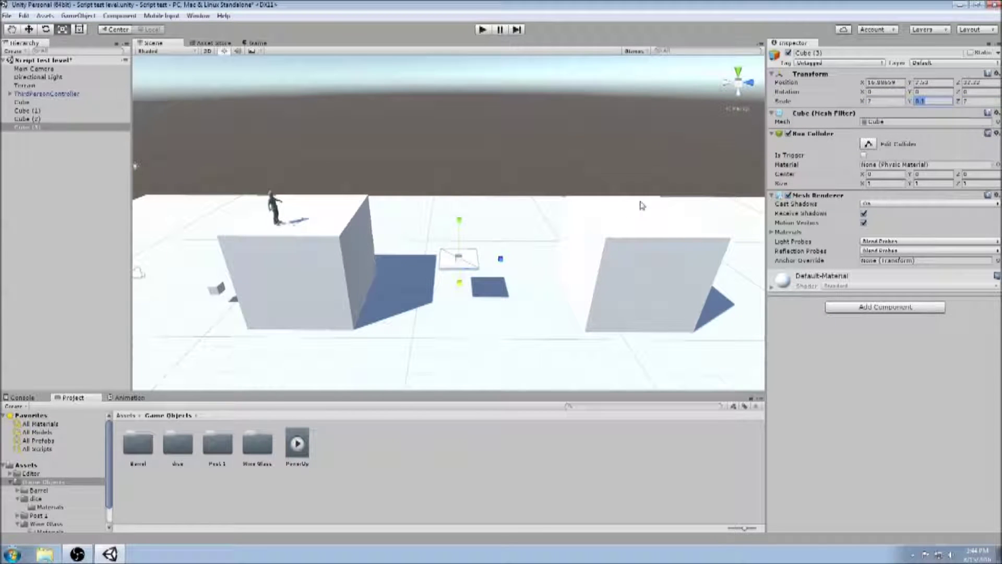
# - Move the thin platform up to the top edge of the first large cube, on the side facing the gap
pyautogui.click(28, 30)
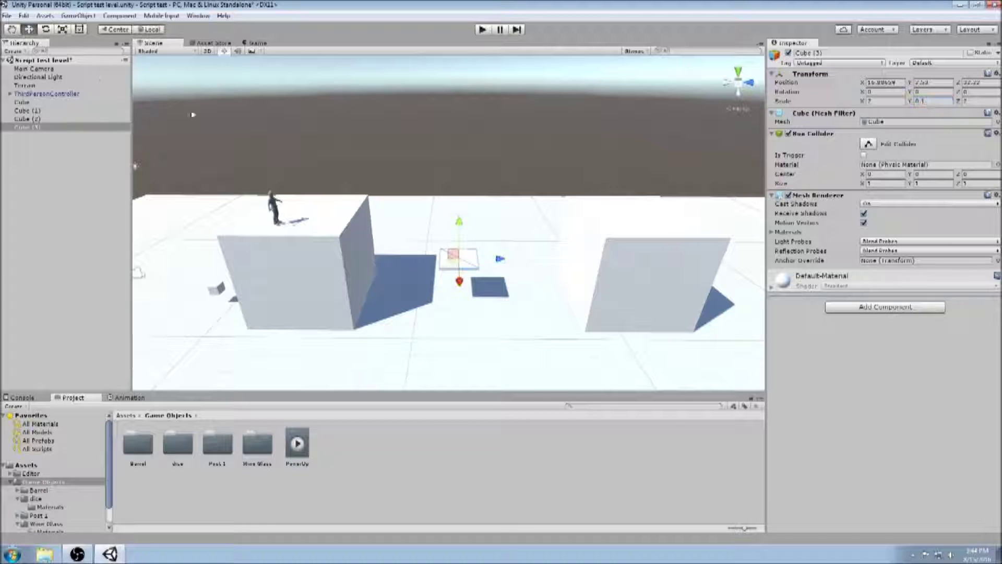
pyautogui.moveTo(459, 258); pyautogui.dragTo(349, 202)
pyautogui.click(386, 223)
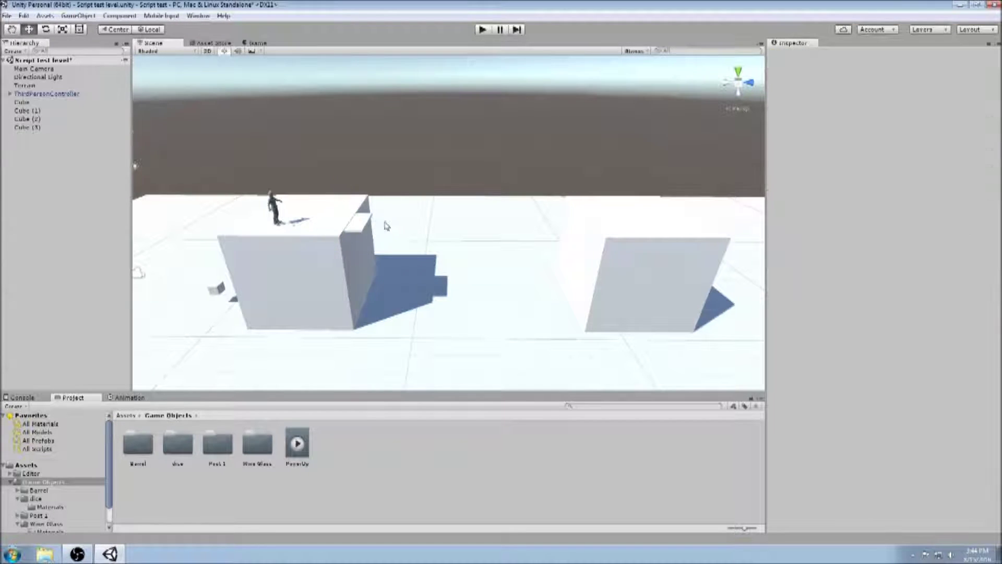
# - Fine-tune the platform so it sits flush beside the first cube's top edge, at Y about 5.09 and Z about 28.1
pyautogui.click(356, 224)
pyautogui.click(12, 30)
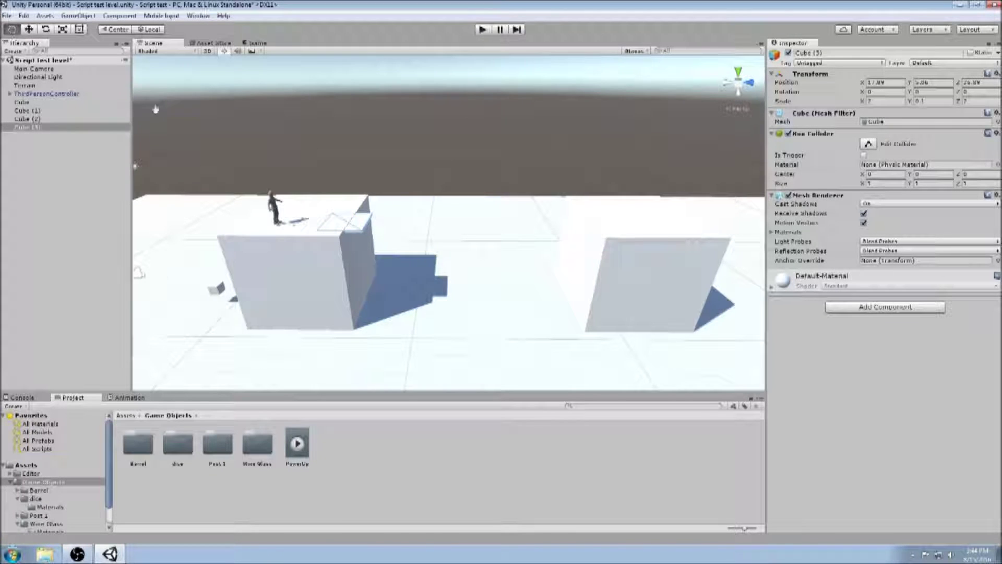
pyautogui.moveTo(353, 212); pyautogui.dragTo(403, 217)
pyautogui.scroll(6, 403, 217)
pyautogui.scroll(-3, 372, 213)
pyautogui.scroll(3, 376, 209)
pyautogui.press('w')
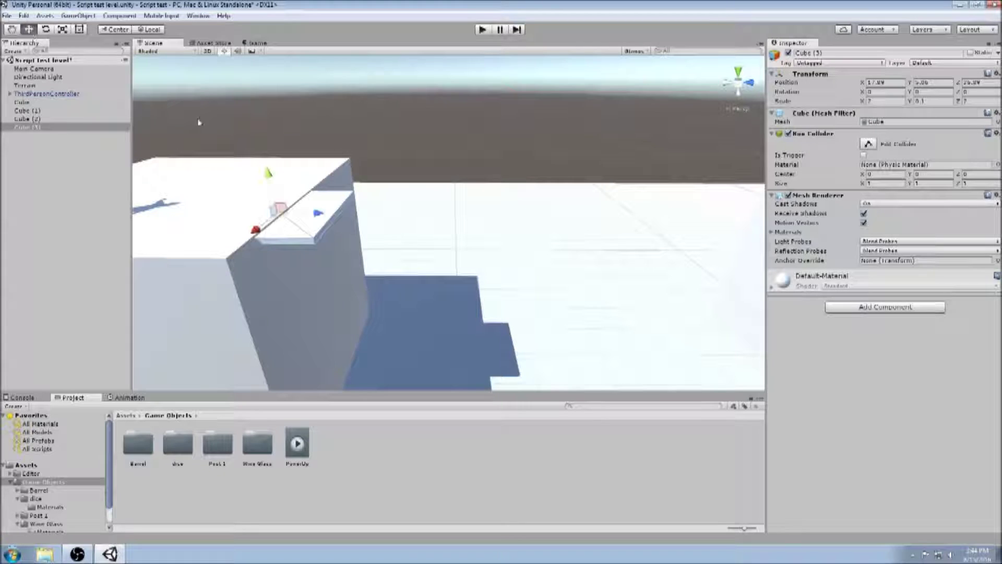
pyautogui.moveTo(316, 219); pyautogui.dragTo(382, 224)
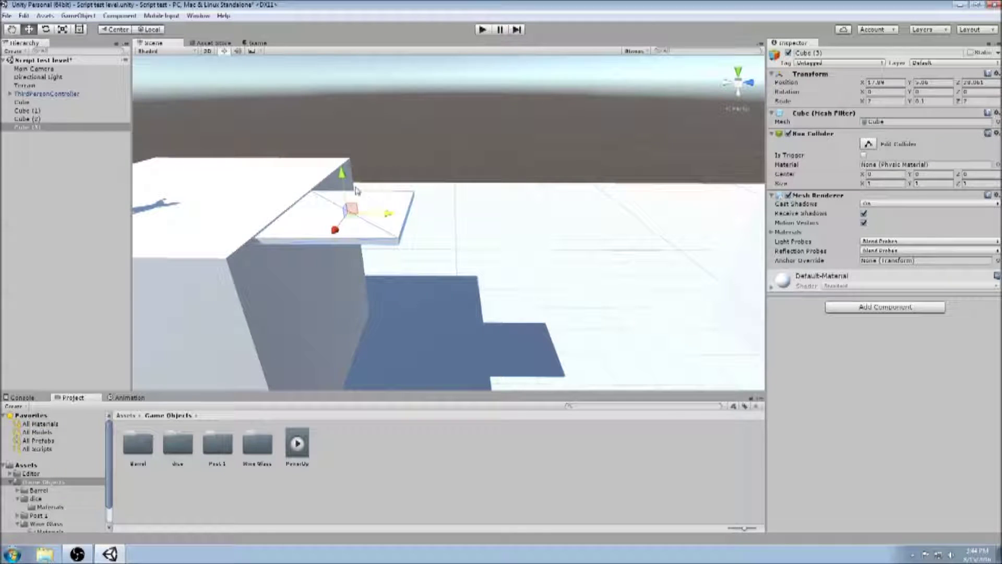
pyautogui.moveTo(343, 188); pyautogui.dragTo(343, 186)
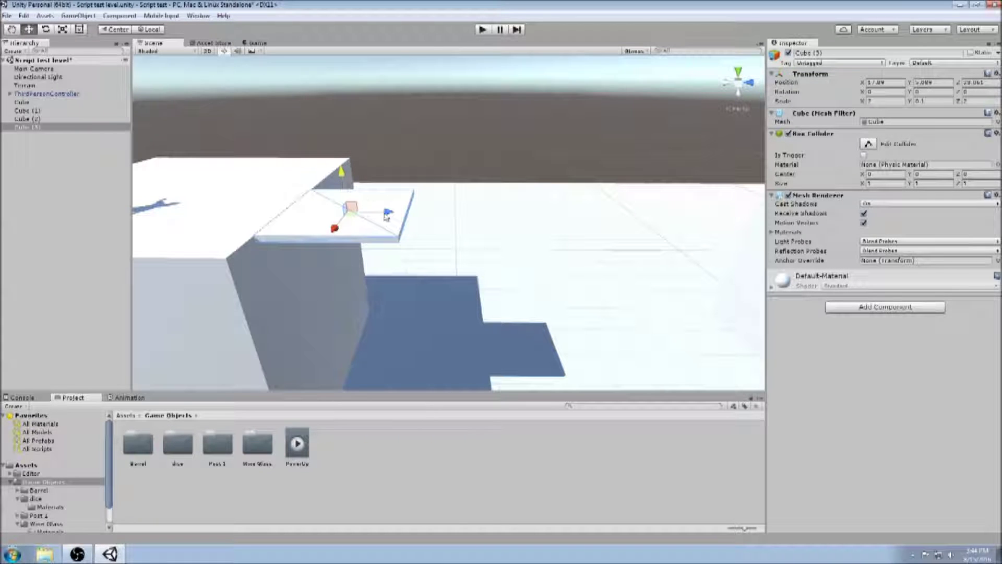
pyautogui.click(374, 209)
pyautogui.click(372, 210)
pyautogui.moveTo(380, 211); pyautogui.dragTo(383, 214)
# - Create a new animation clip named Platform for the thin platform, saved in the Game Objects folder
pyautogui.moveTo(350, 186); pyautogui.dragTo(383, 188, button='middle')
pyautogui.scroll(4, 428, 203)
pyautogui.scroll(-8, 383, 188)
pyautogui.moveTo(489, 205); pyautogui.dragTo(389, 213, button='middle')
pyautogui.click(32, 30)
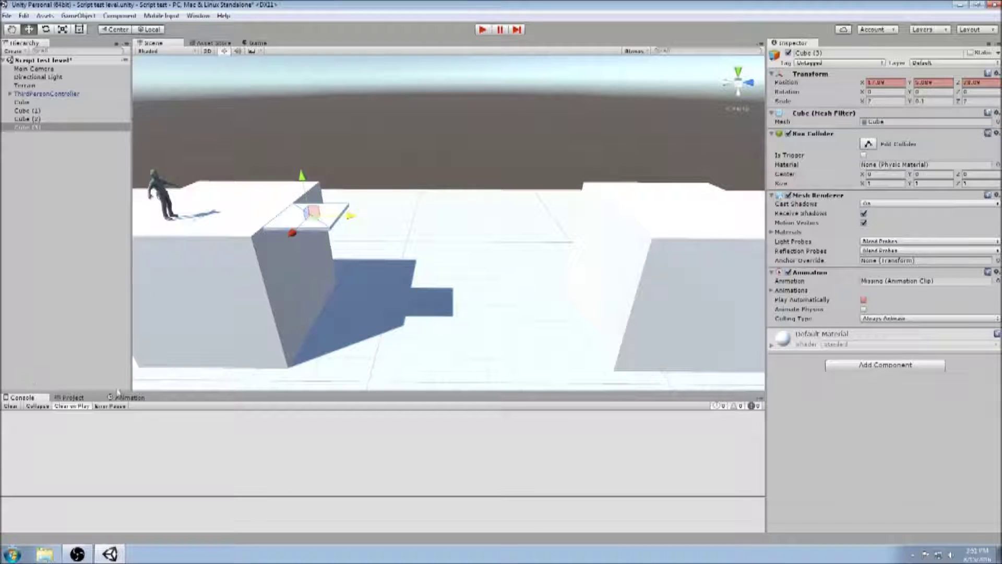
pyautogui.hotkey('ctrl', 'p')
pyautogui.click(125, 398)
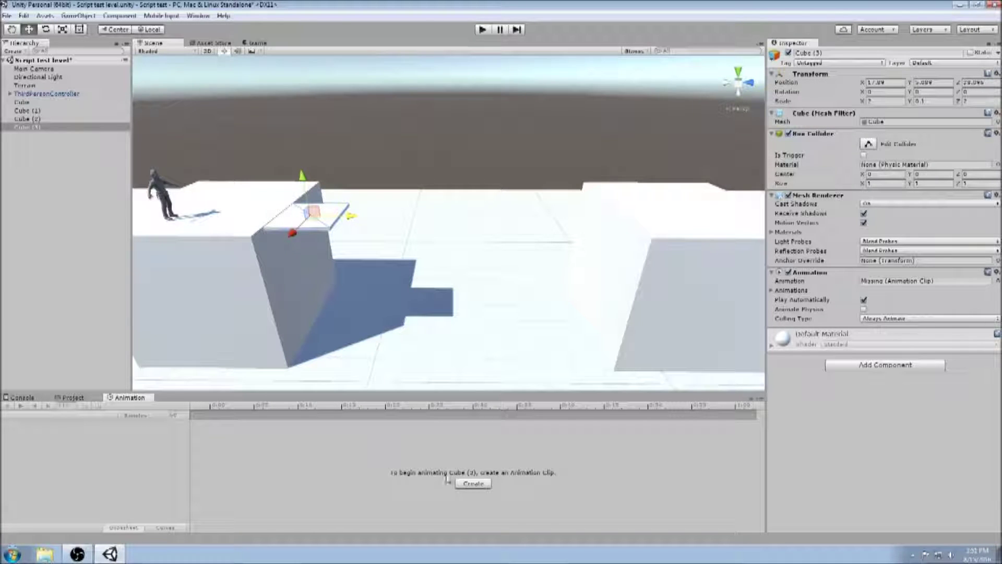
pyautogui.click(475, 484)
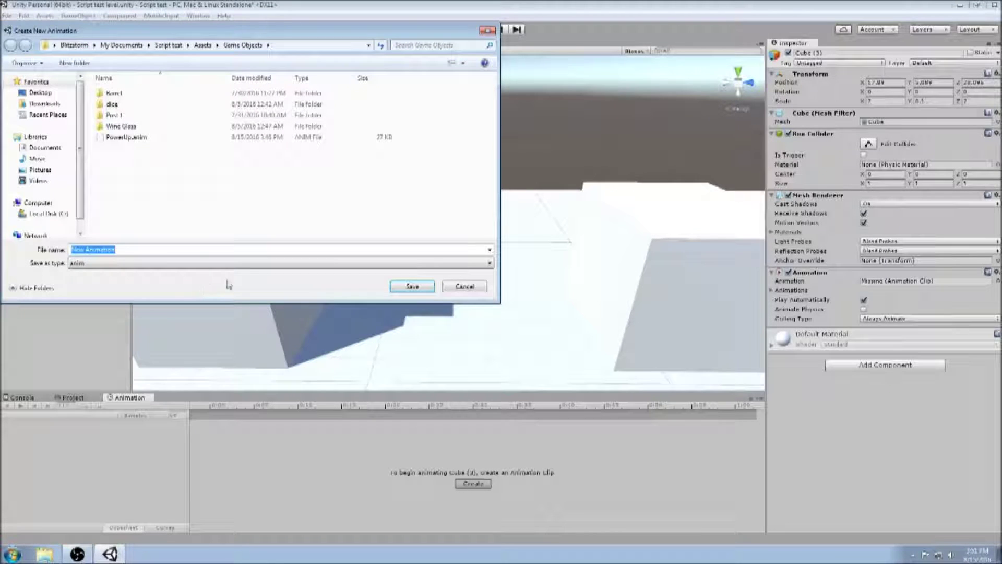
pyautogui.write('Platform')
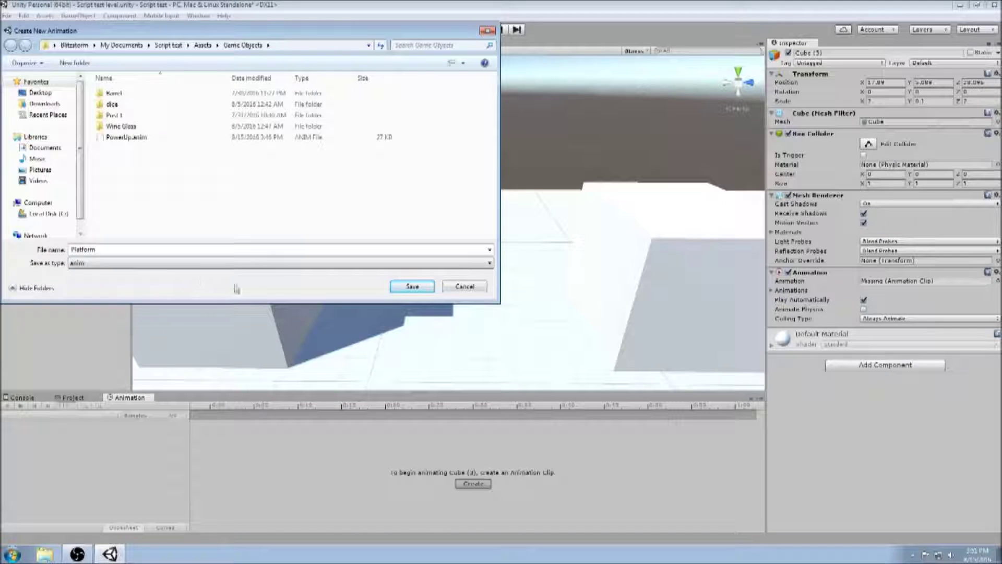
pyautogui.click(410, 287)
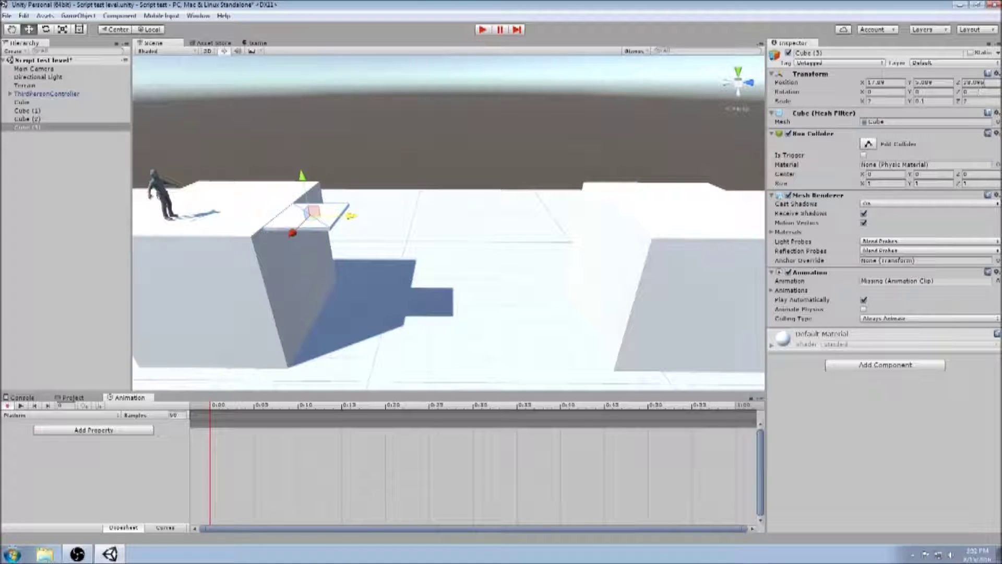
# - Record a starting position keyframe for the platform at 0:00
pyautogui.click(986, 83)
pyautogui.click(986, 83)
pyautogui.press('BackSpace')
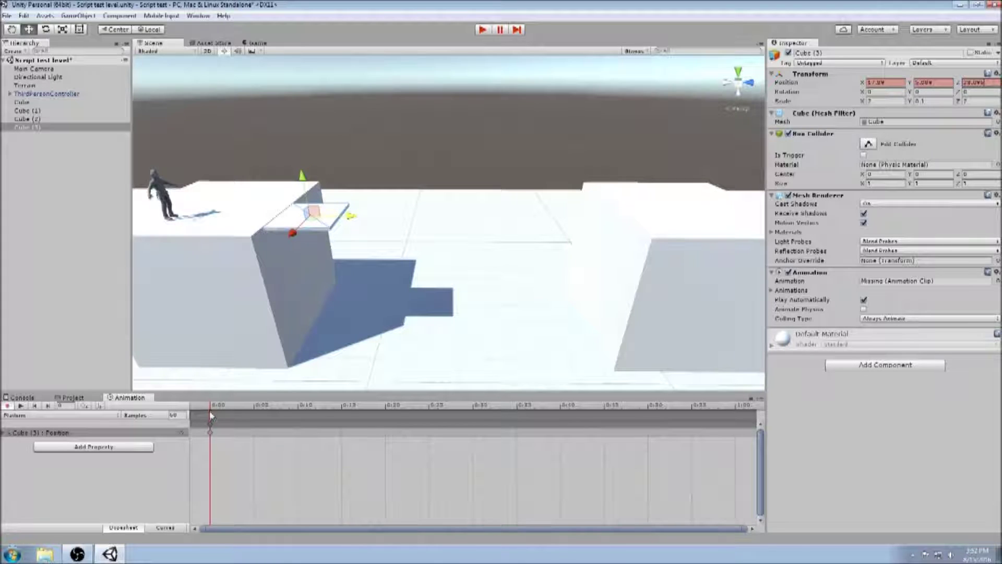
# - Record a position keyframe at 4:00 with the platform moved along Z to the second large cube, at about 37
pyautogui.scroll(-10, 429, 472)
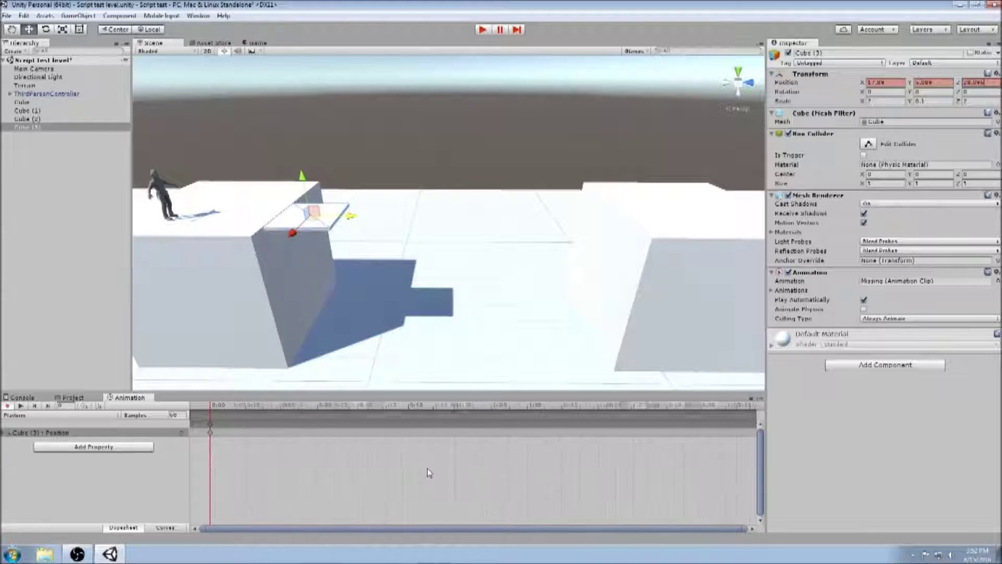
pyautogui.scroll(-5, 429, 472)
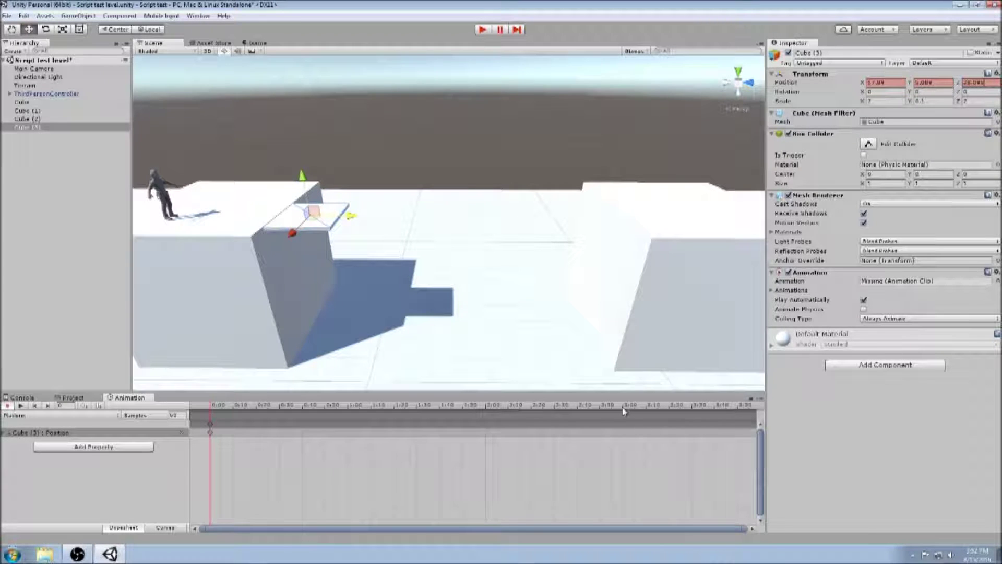
pyautogui.scroll(-1, 593, 450)
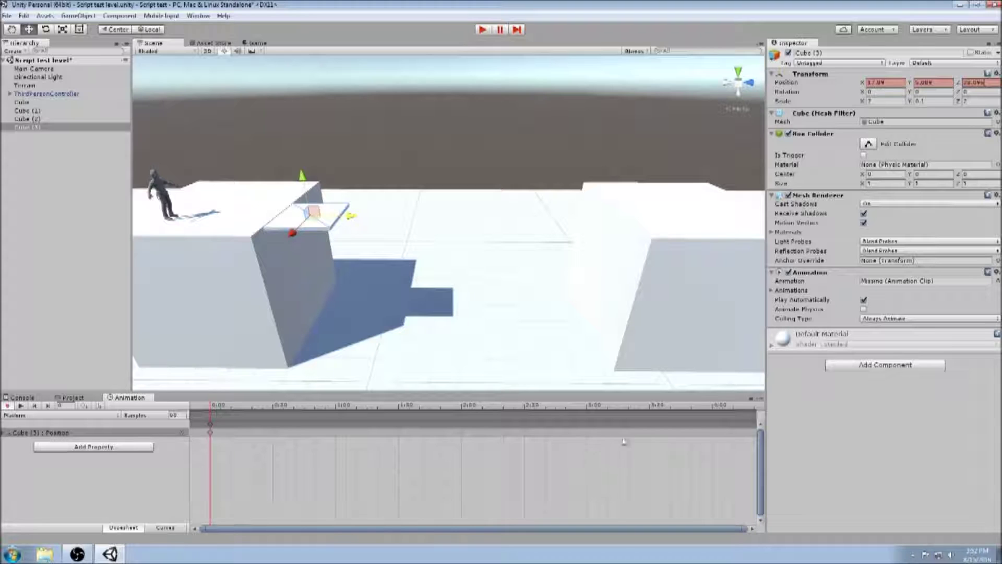
pyautogui.click(713, 407)
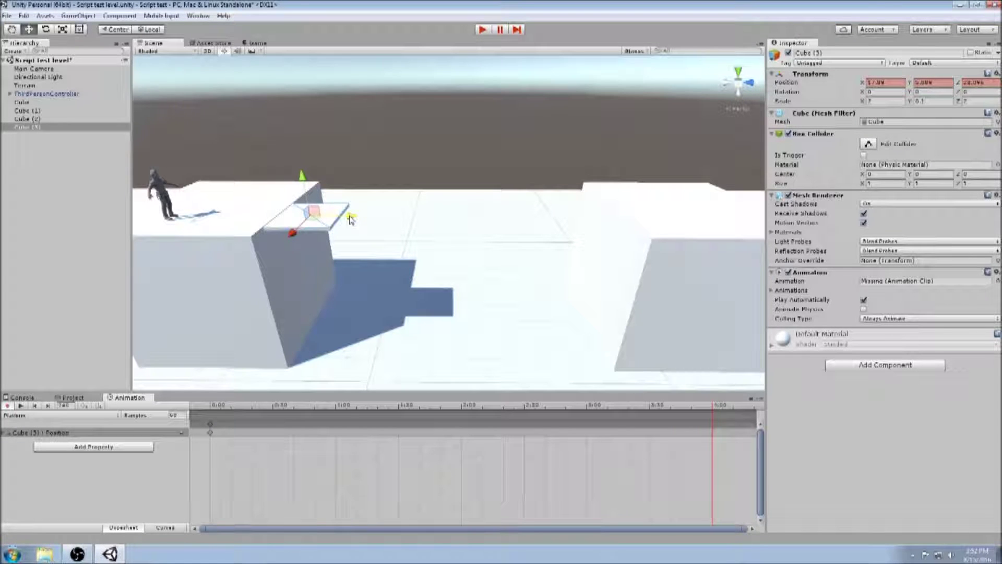
pyautogui.moveTo(351, 219); pyautogui.dragTo(628, 220)
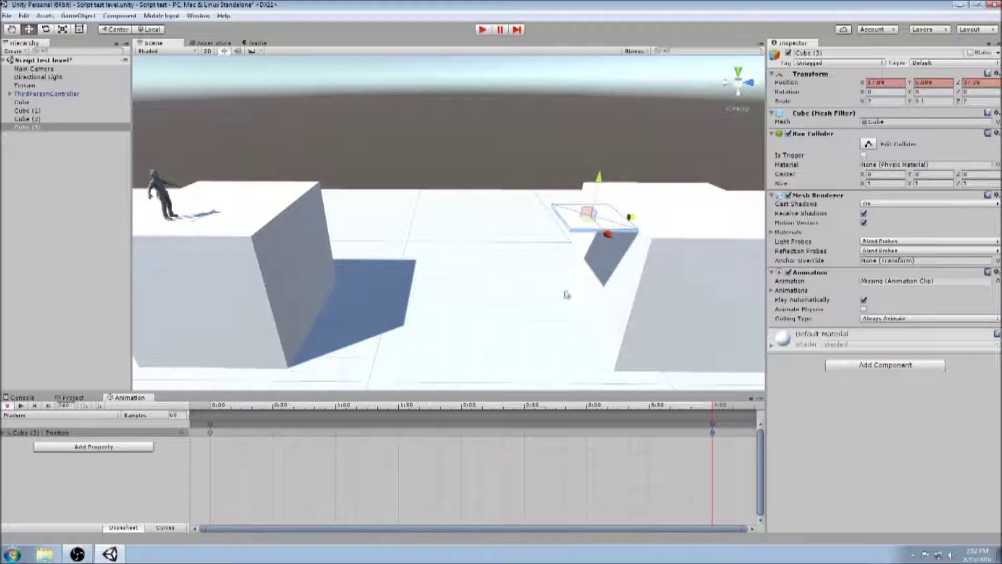
# - Preview the platform's movement between the two cubes and exit animation recording
pyautogui.click(21, 406)
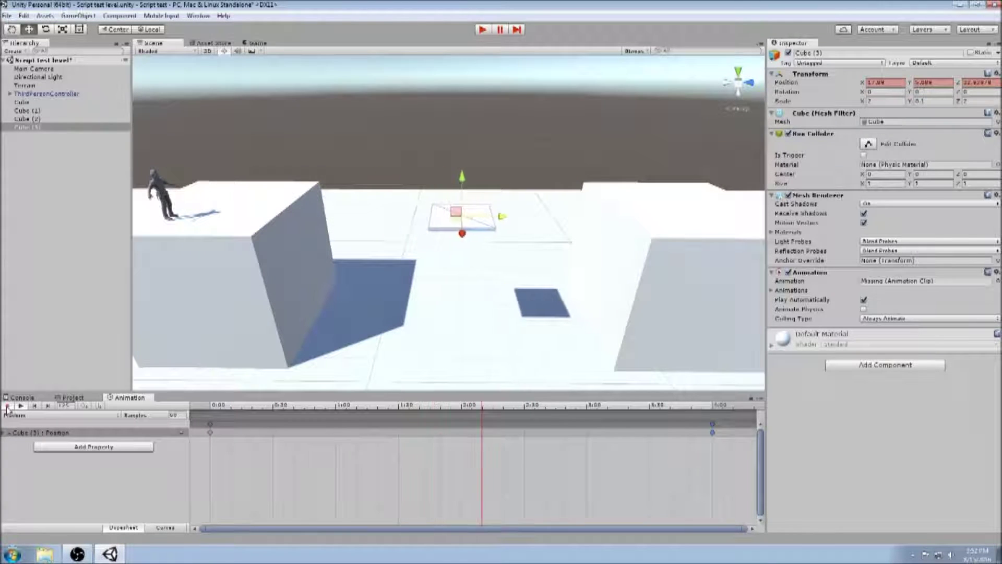
pyautogui.click(8, 406)
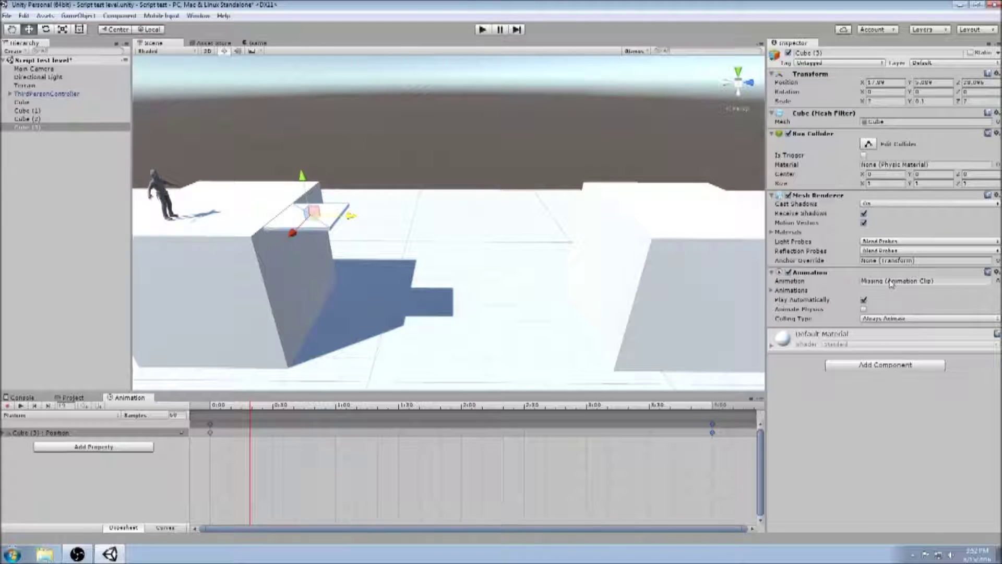
# - Set the wrap mode of the Platform animation clip in the Game Objects folder to Ping Pong
pyautogui.click(73, 398)
pyautogui.click(377, 447)
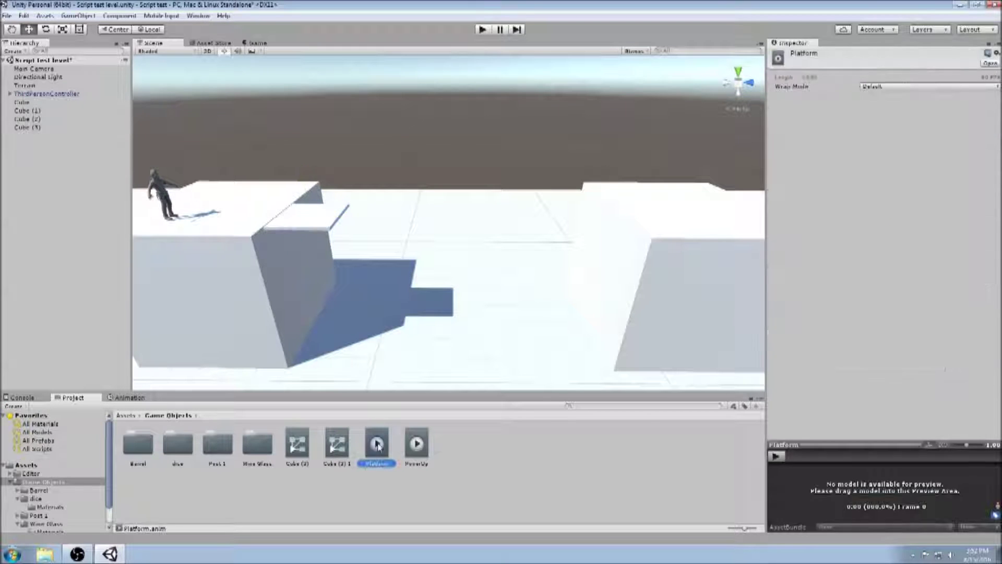
pyautogui.click(902, 89)
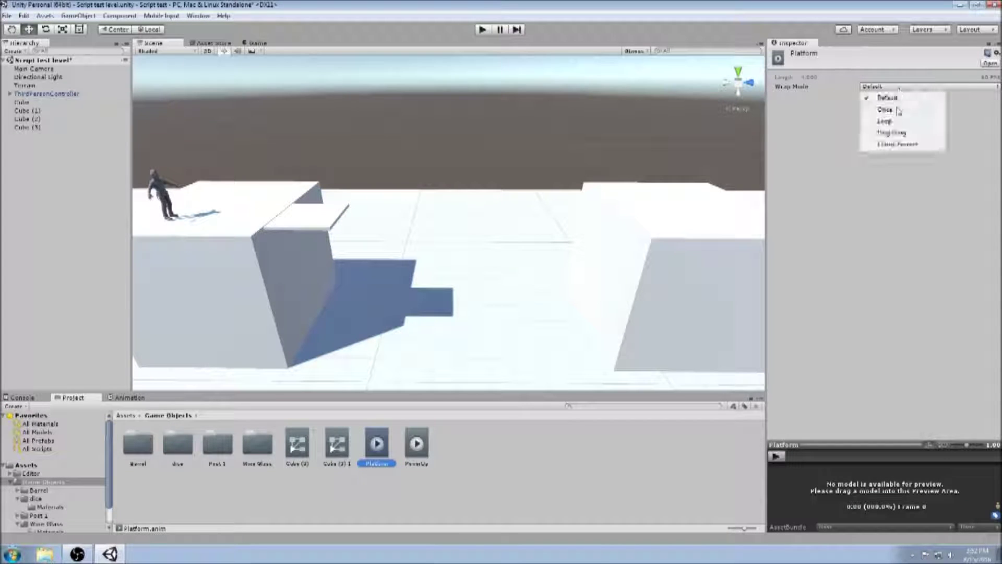
pyautogui.click(902, 134)
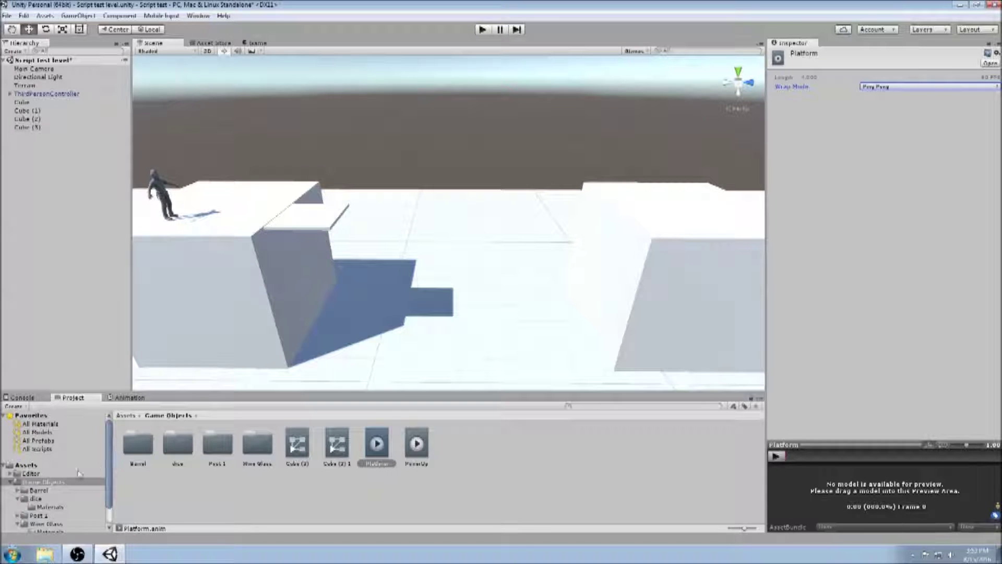
# - Assign the Platform clip as the animation of the thin platform, Cube (3)
pyautogui.click(29, 127)
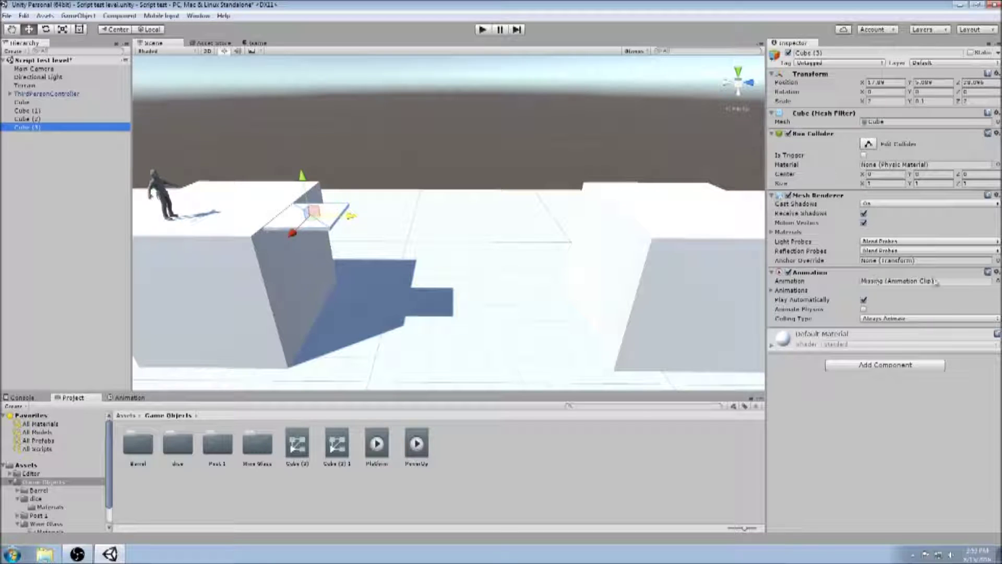
pyautogui.click(998, 281)
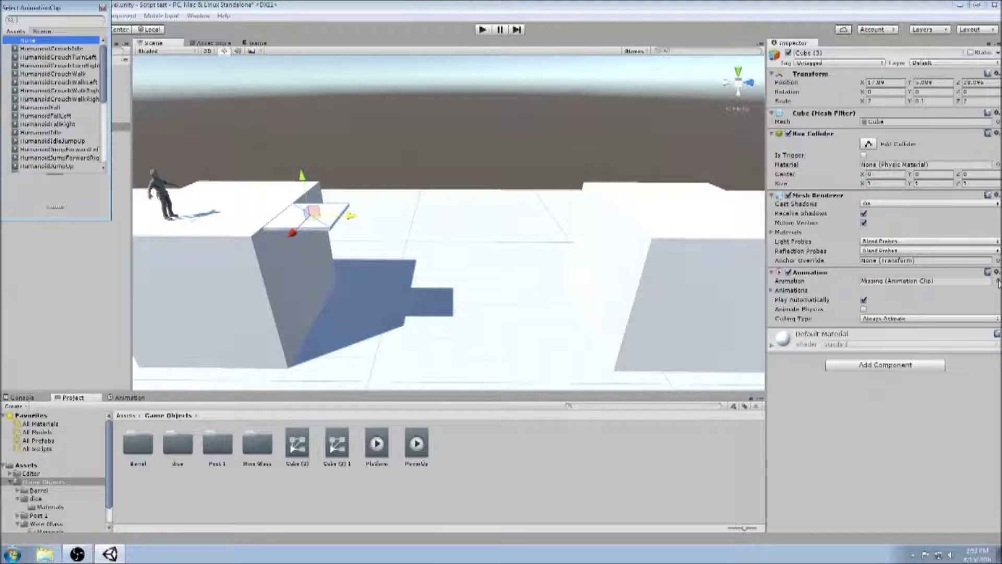
pyautogui.scroll(-5, 59, 135)
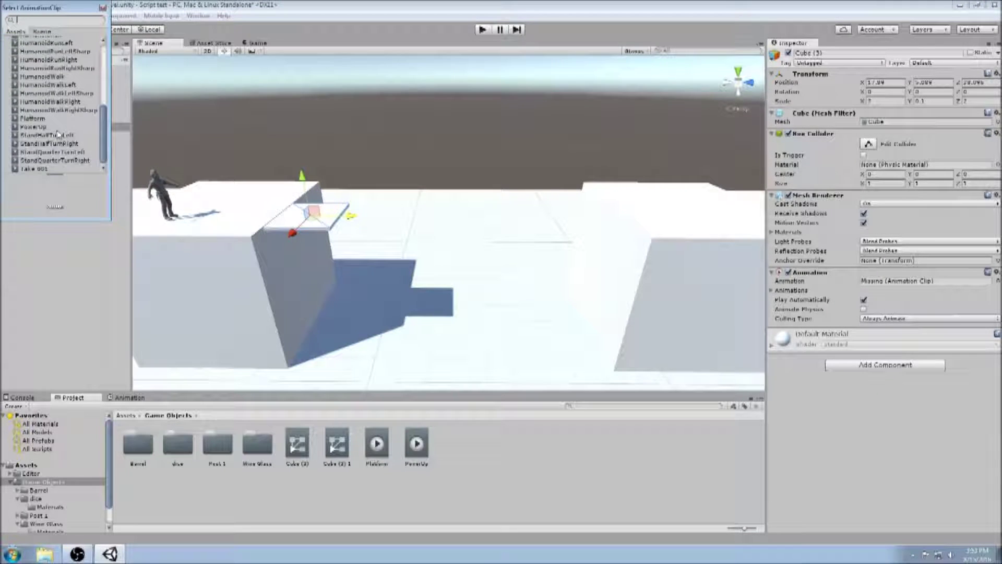
pyautogui.click(33, 119)
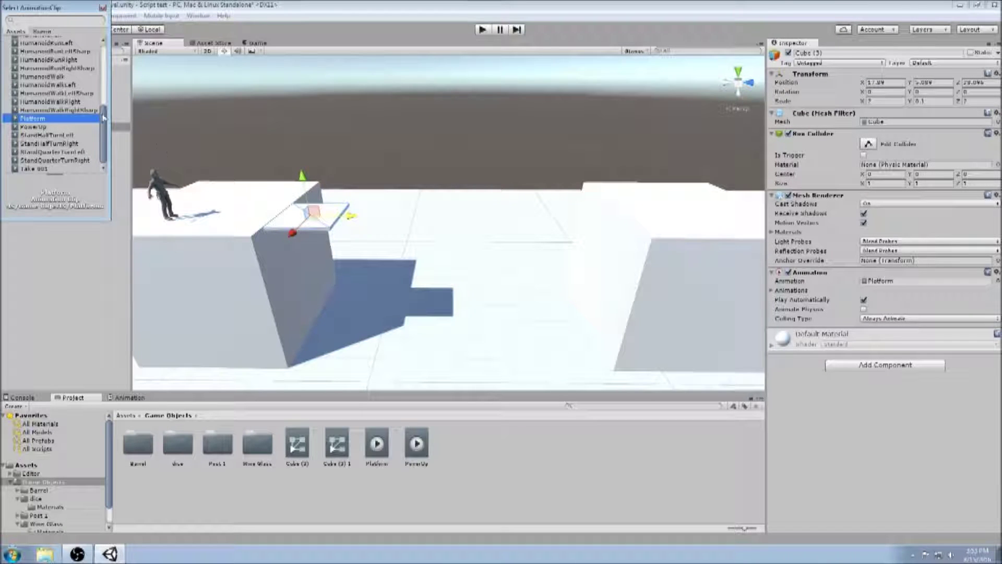
pyautogui.click(102, 8)
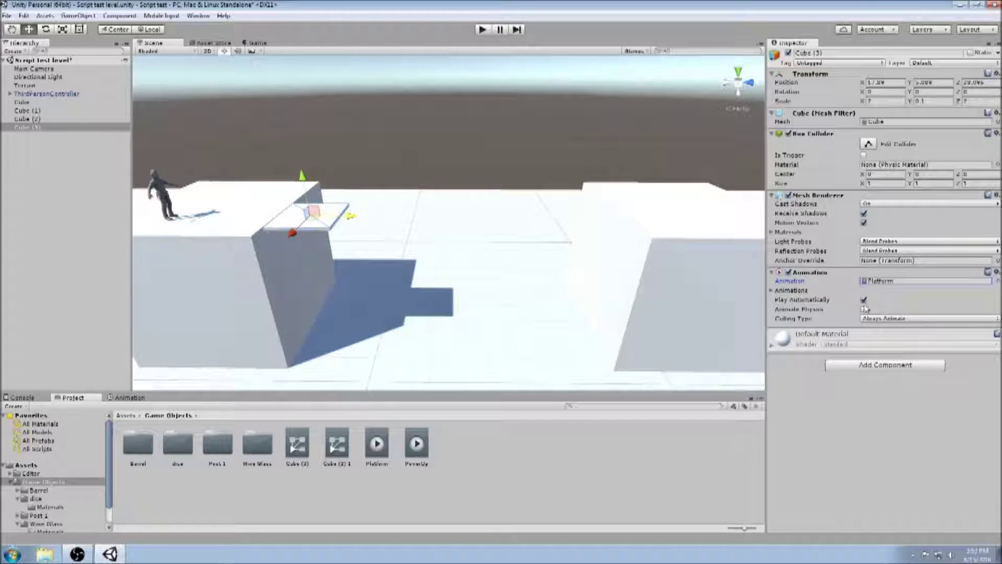
# - Run the game to check the platform's movement from behind the character and stop it
pyautogui.click(483, 29)
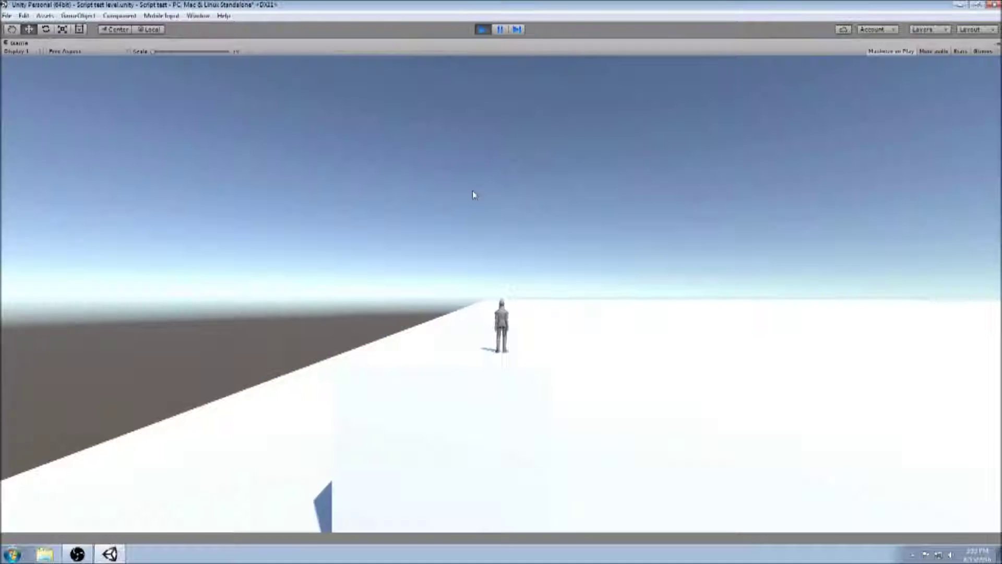
pyautogui.scroll(5, 540, 315)
pyautogui.moveTo(562, 273); pyautogui.dragTo(613, 336, button='right')
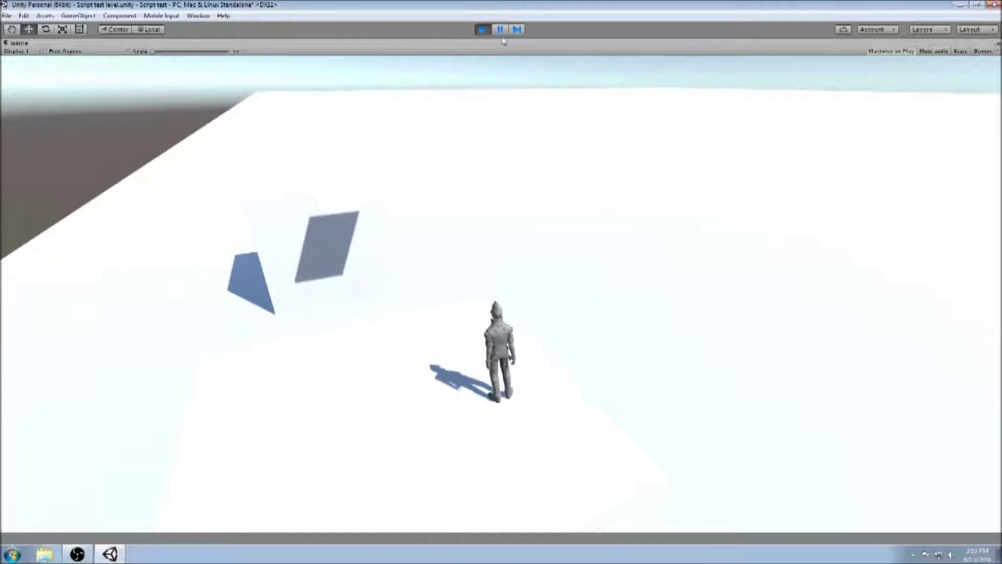
pyautogui.click(482, 31)
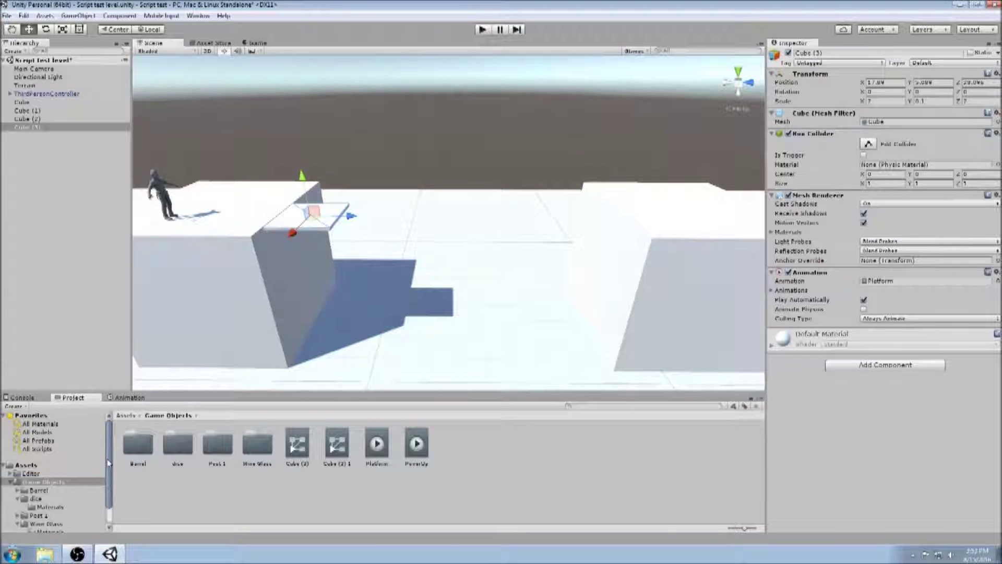
# - Open the Wine Glass materials folder and apply the checkered New Material to the large cubes and the platform
pyautogui.moveTo(108, 462); pyautogui.dragTo(101, 481)
pyautogui.click(63, 512)
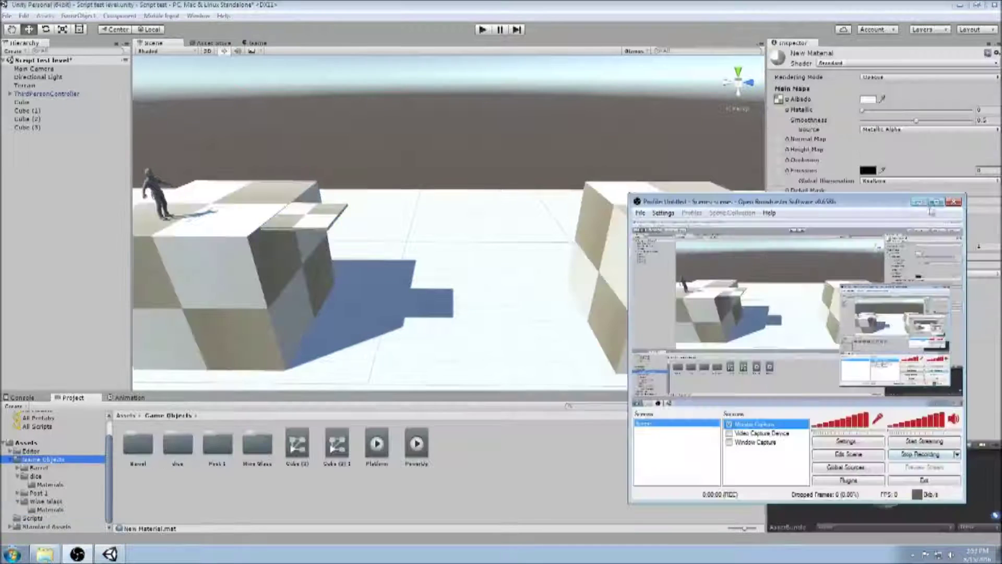
pyautogui.click(919, 202)
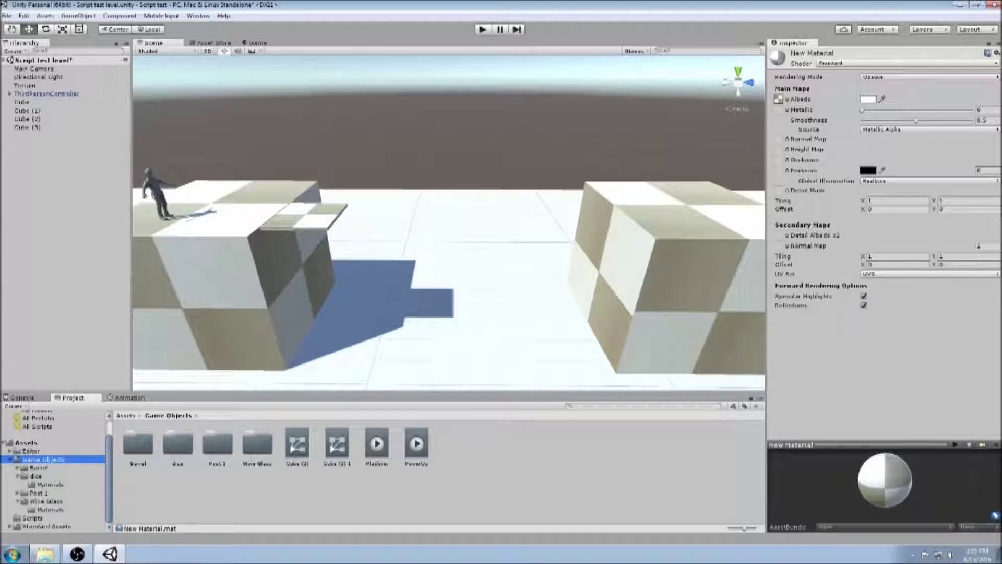
# - Run the game, try to jump the character from the first large cube onto the moving platform, and stop the game
pyautogui.keyDown('alt'); pyautogui.moveTo(280, 230); pyautogui.dragTo(141, 269); pyautogui.keyUp('alt')
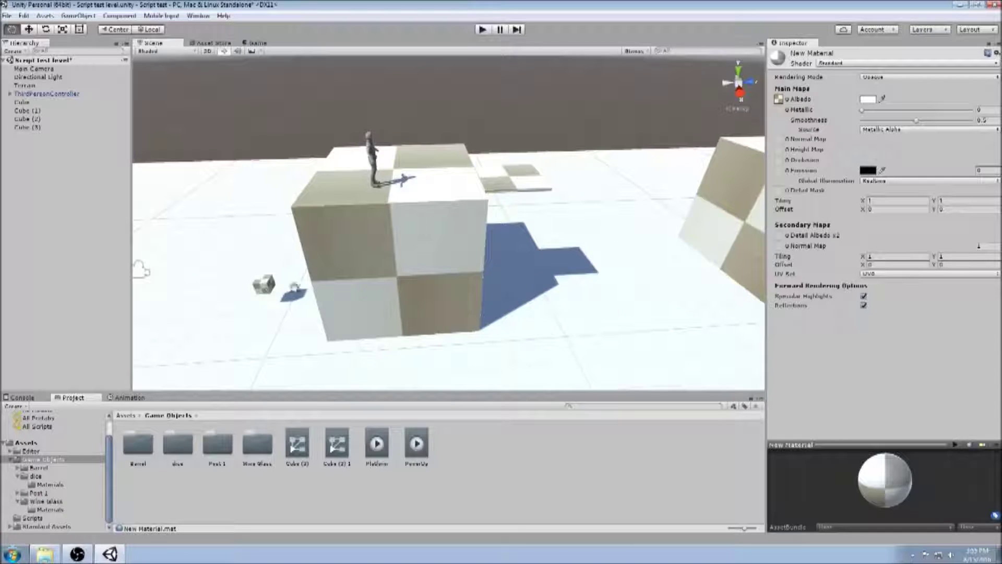
pyautogui.moveTo(371, 296); pyautogui.dragTo(261, 306)
pyautogui.scroll(-1, 343, 283)
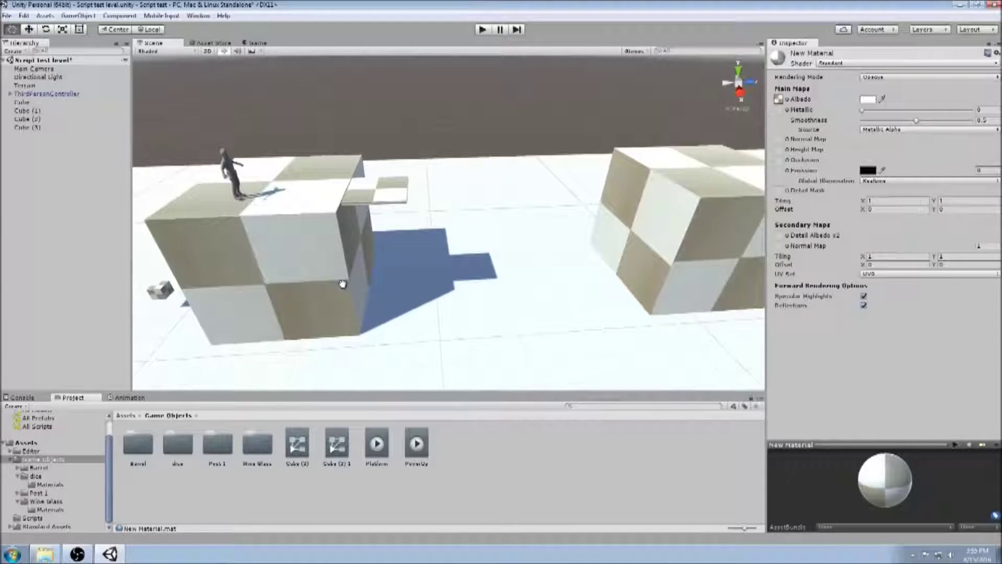
pyautogui.moveTo(423, 254); pyautogui.dragTo(389, 259)
pyautogui.scroll(-1, 402, 256)
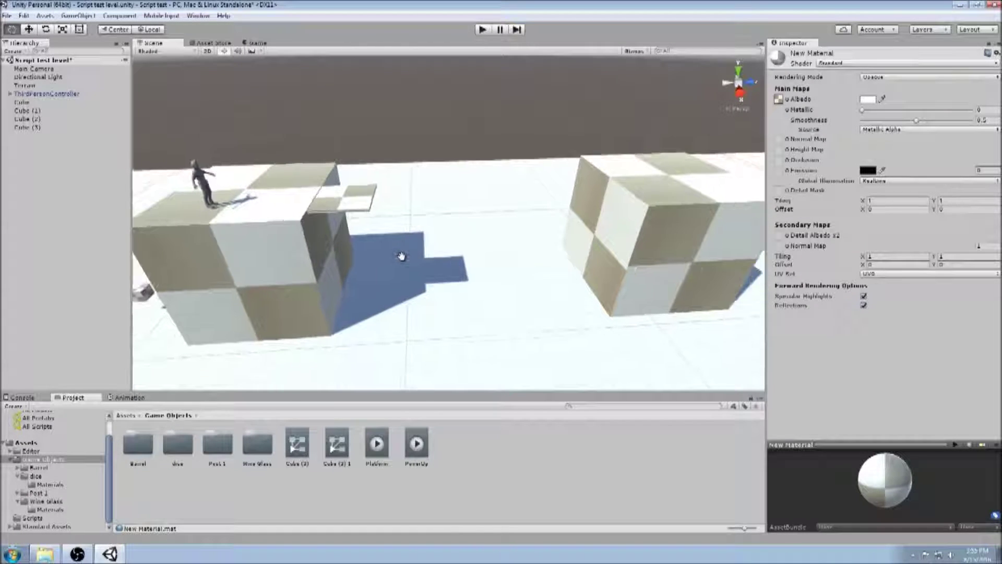
pyautogui.click(482, 30)
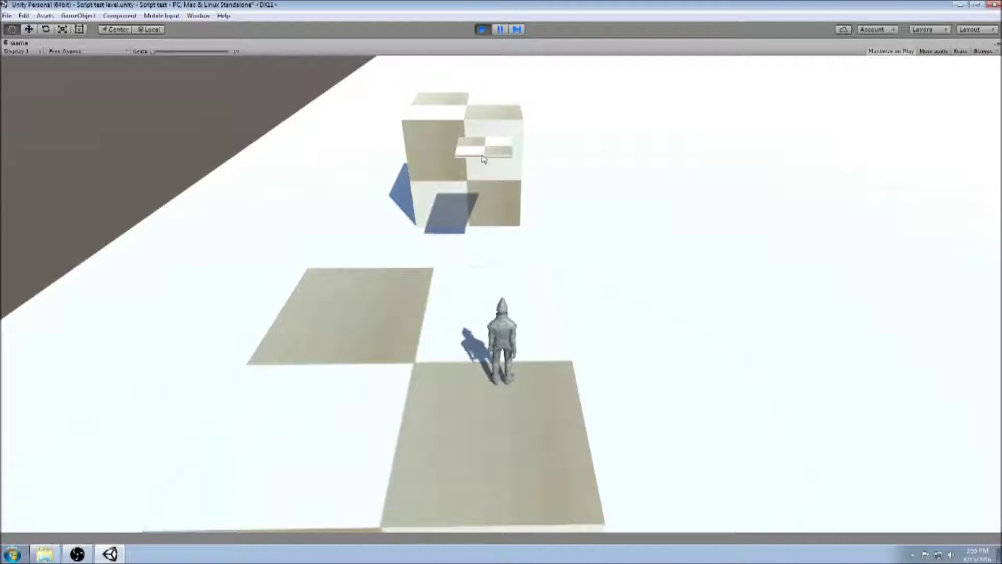
pyautogui.press('w')
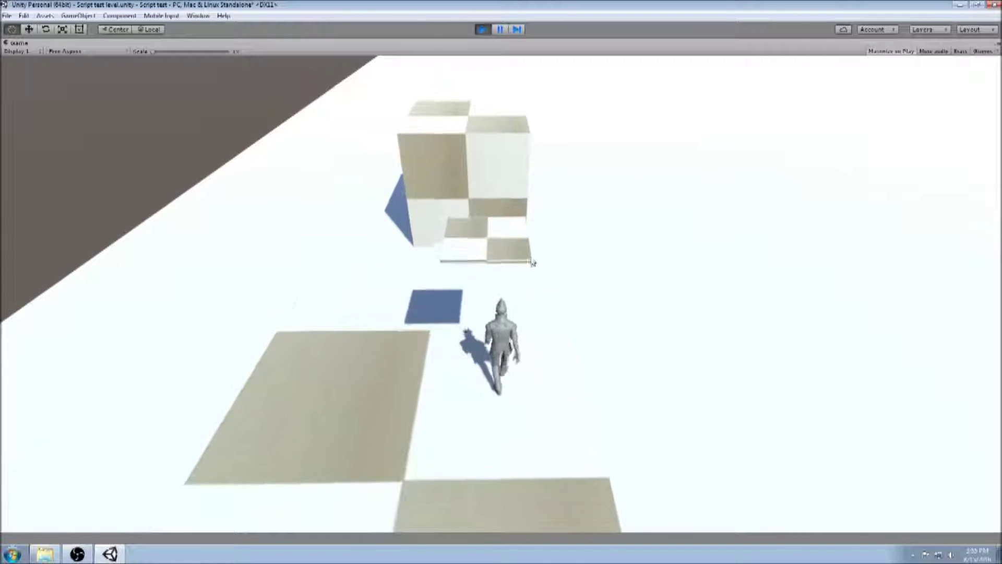
pyautogui.press('w')
pyautogui.press('space')
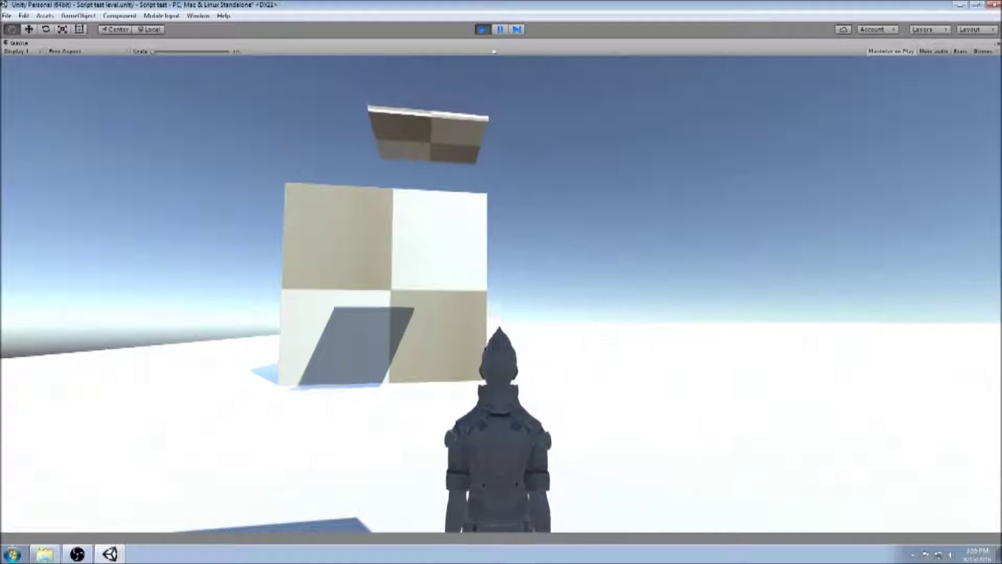
pyautogui.click(484, 29)
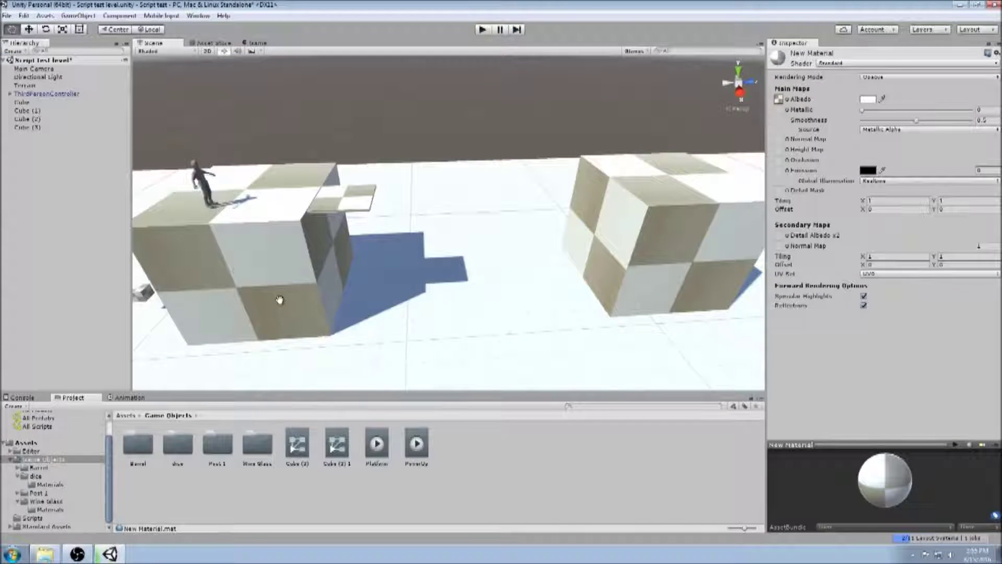
# - Run the game again with a side view and try to get the character onto the passing platform
pyautogui.click(483, 30)
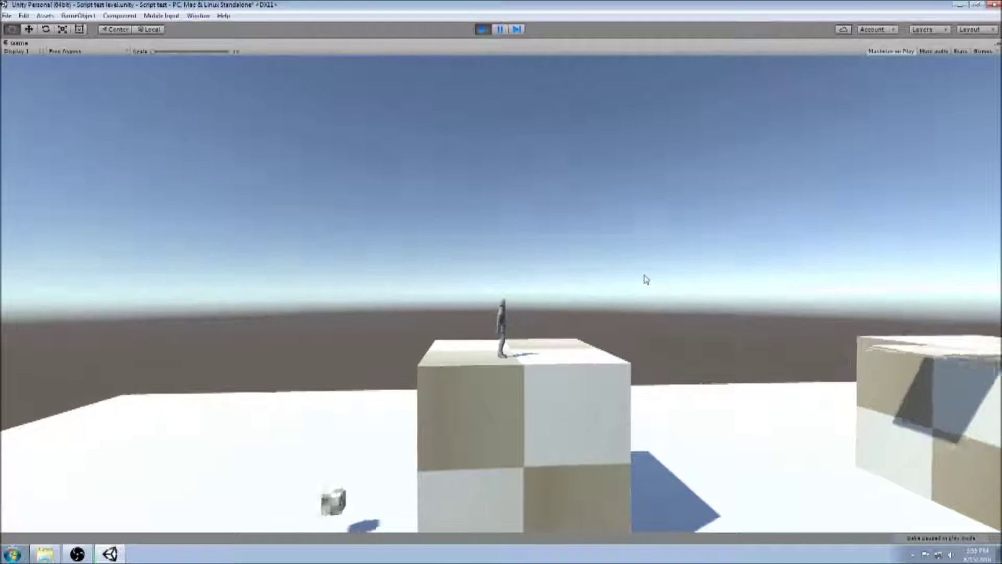
pyautogui.press('d')
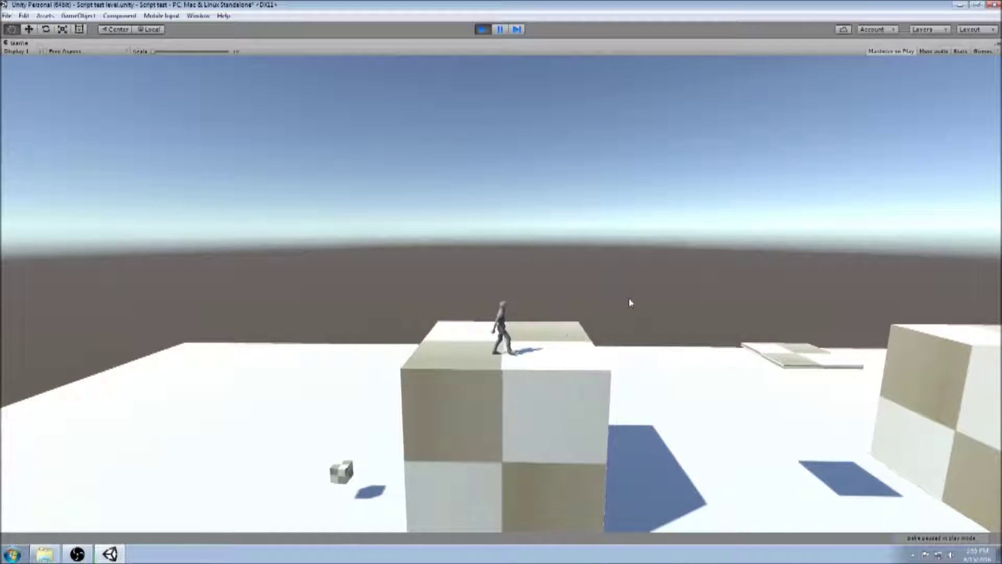
pyautogui.press('d')
pyautogui.press('space')
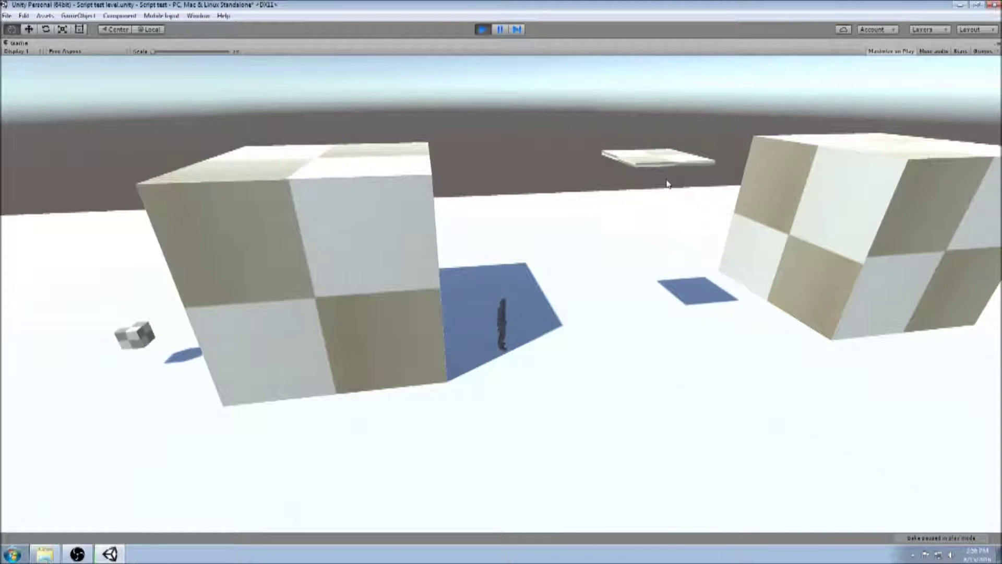
# - Examine the platform's travel between the cubes and the small cube from ground level, and end the play test
pyautogui.press('w')
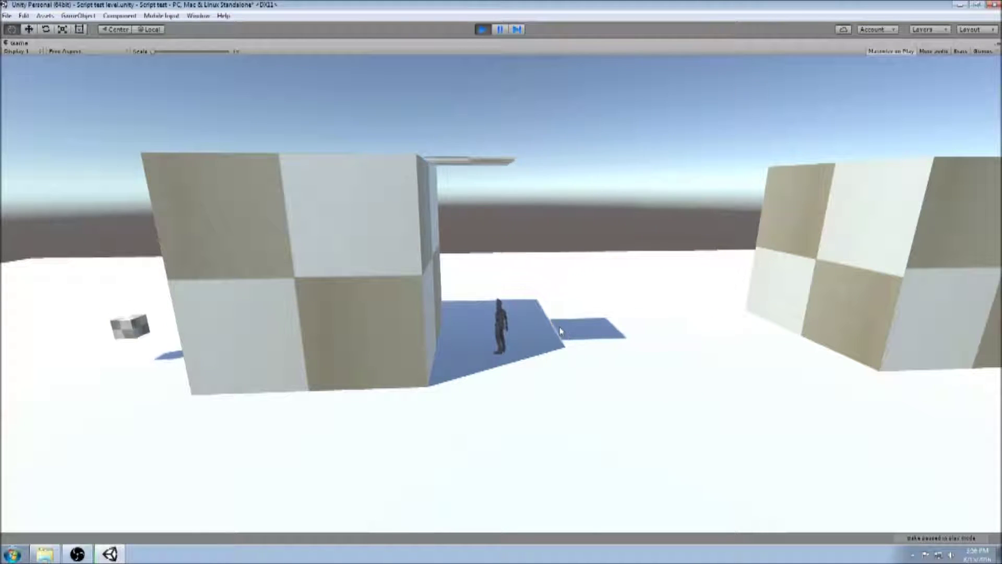
pyautogui.scroll(-3, 533, 308)
pyautogui.moveTo(514, 300); pyautogui.dragTo(497, 354, button='right')
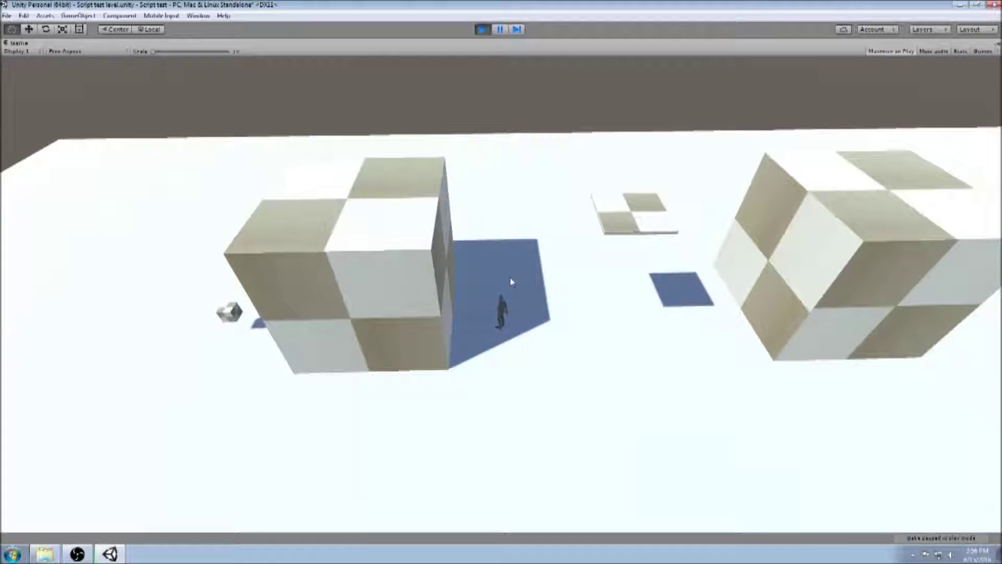
pyautogui.moveTo(511, 281); pyautogui.dragTo(511, 217, button='right')
pyautogui.scroll(4, 522, 219)
pyautogui.press('w')
pyautogui.moveTo(519, 228); pyautogui.dragTo(251, 224, button='right')
pyautogui.moveTo(579, 277); pyautogui.dragTo(432, 259, button='right')
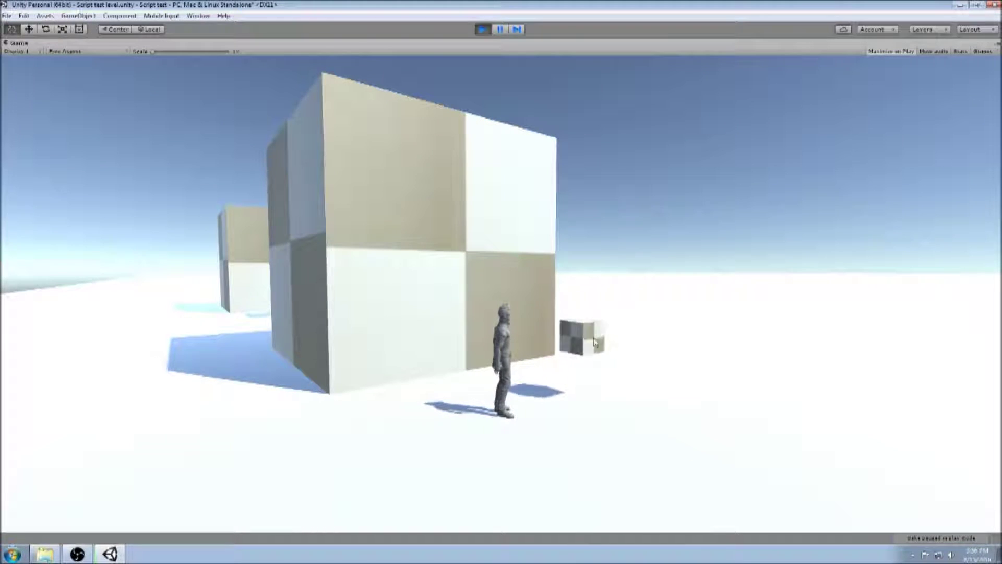
pyautogui.click(483, 30)
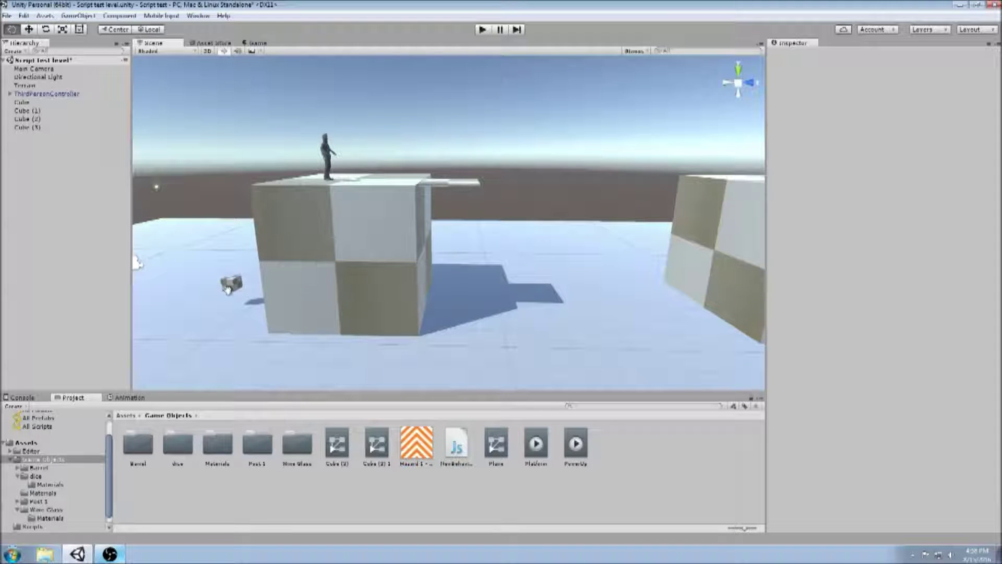
# - Look over the scene around the first large cube for an open stretch of terrain
pyautogui.moveTo(423, 290); pyautogui.dragTo(443, 271)
pyautogui.moveTo(443, 271); pyautogui.dragTo(380, 275, button='right')
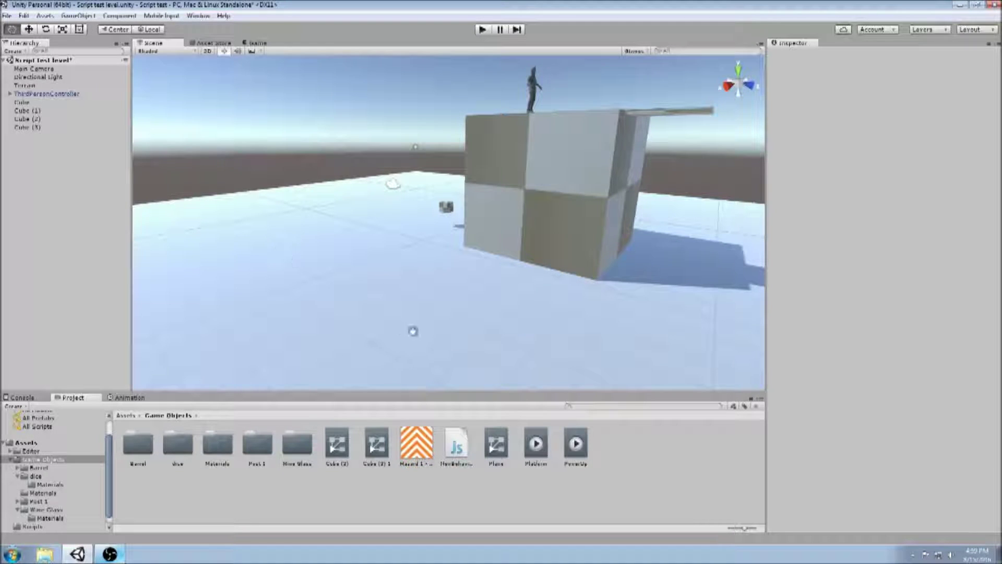
pyautogui.moveTo(439, 301); pyautogui.dragTo(383, 286)
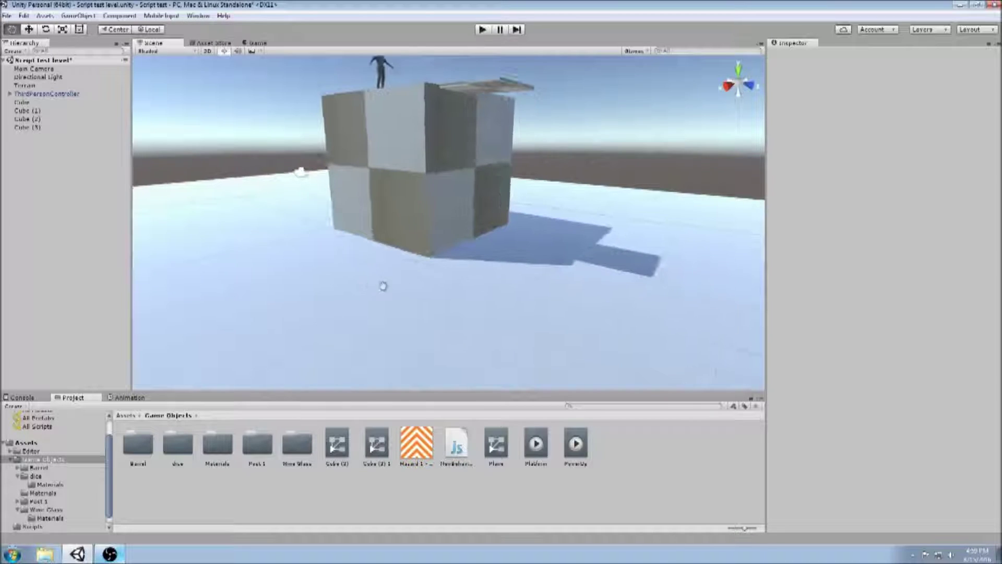
pyautogui.moveTo(383, 286); pyautogui.dragTo(344, 285, button='right')
pyautogui.moveTo(408, 293); pyautogui.dragTo(494, 261)
pyautogui.moveTo(505, 302); pyautogui.dragTo(493, 299)
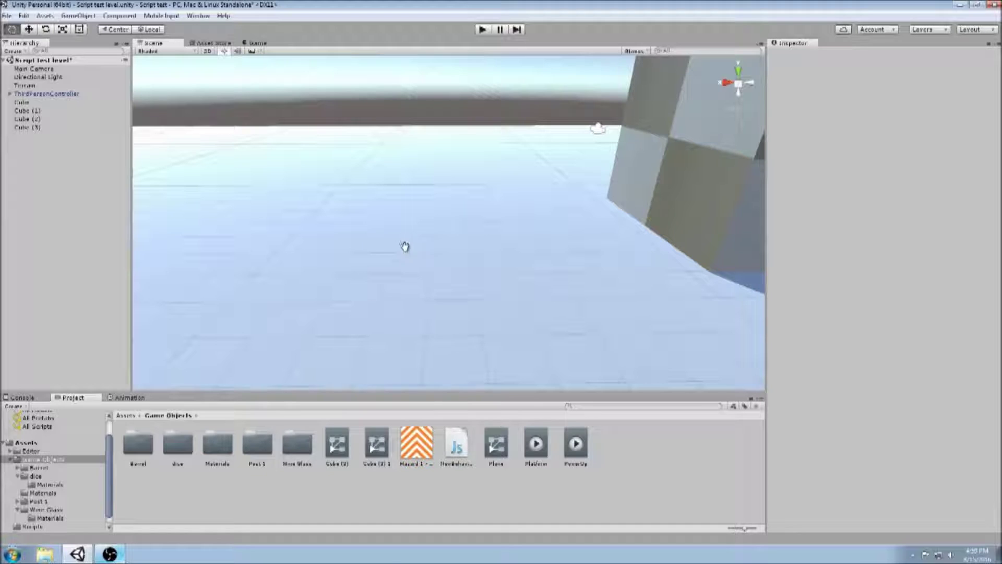
pyautogui.moveTo(504, 230); pyautogui.dragTo(476, 259)
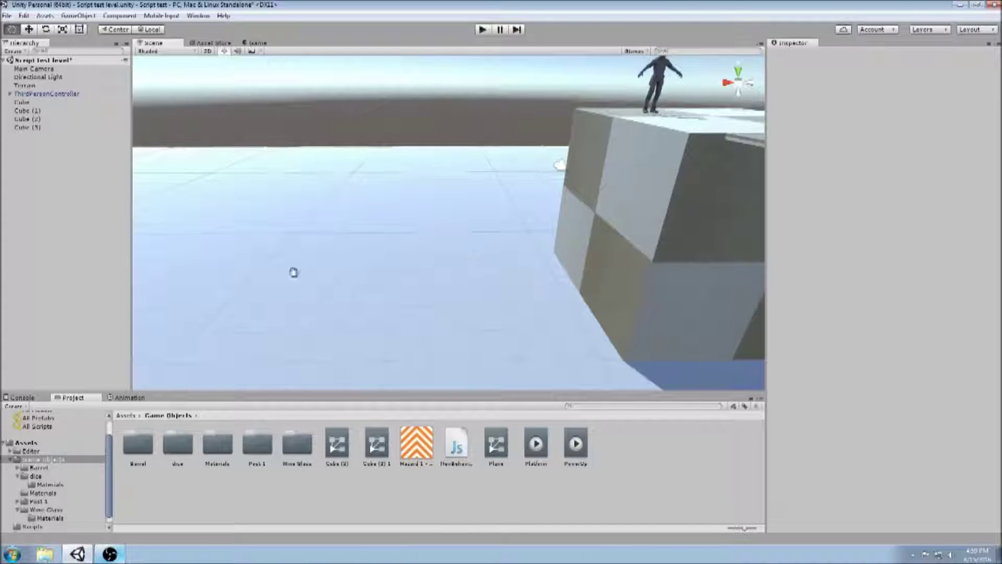
pyautogui.moveTo(284, 315); pyautogui.dragTo(346, 253)
pyautogui.moveTo(465, 162); pyautogui.dragTo(463, 244)
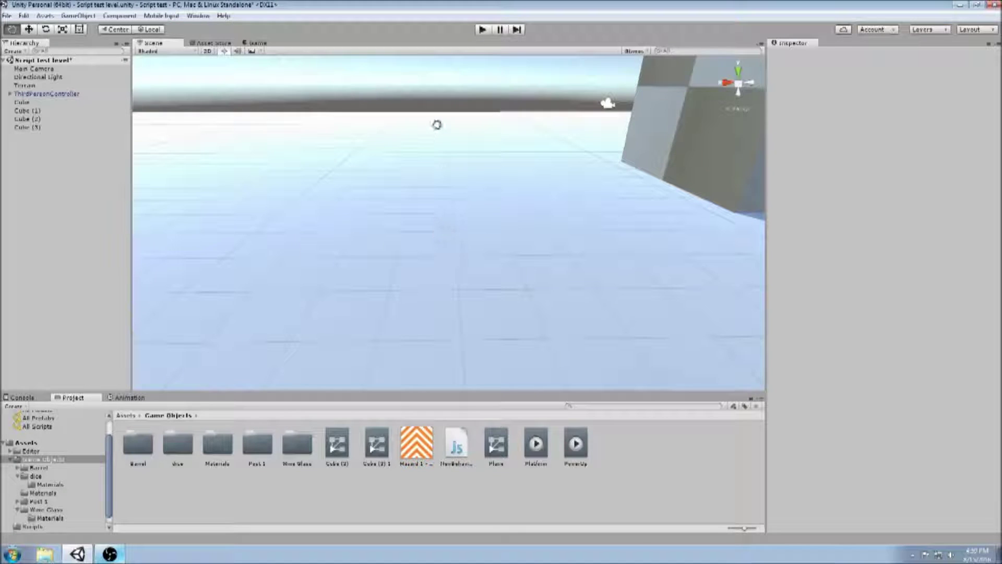
pyautogui.moveTo(430, 170); pyautogui.dragTo(427, 184)
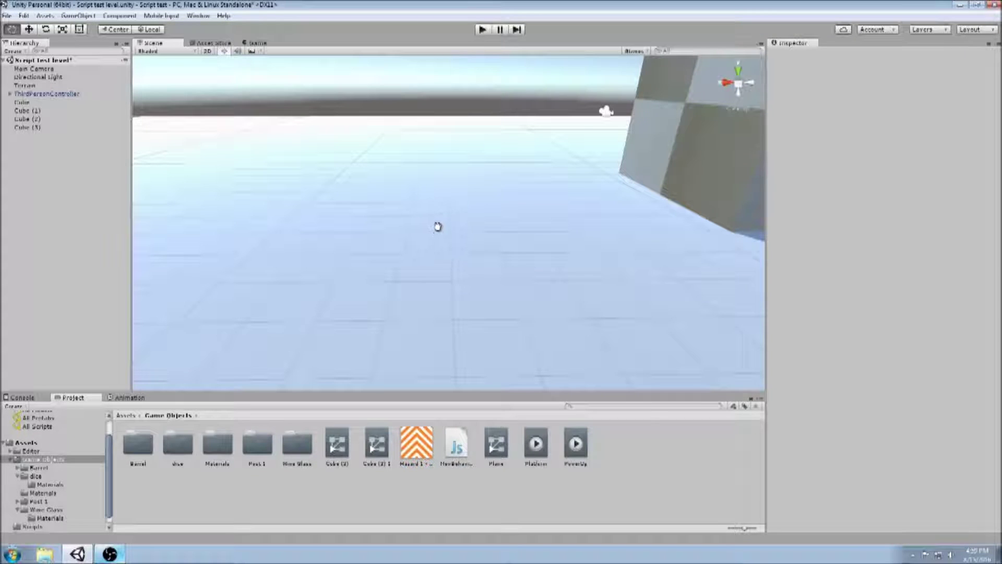
pyautogui.moveTo(486, 248)
pyautogui.mouseDown()
pyautogui.moveTo(461, 243)
pyautogui.moveTo(484, 233)
pyautogui.mouseUp()
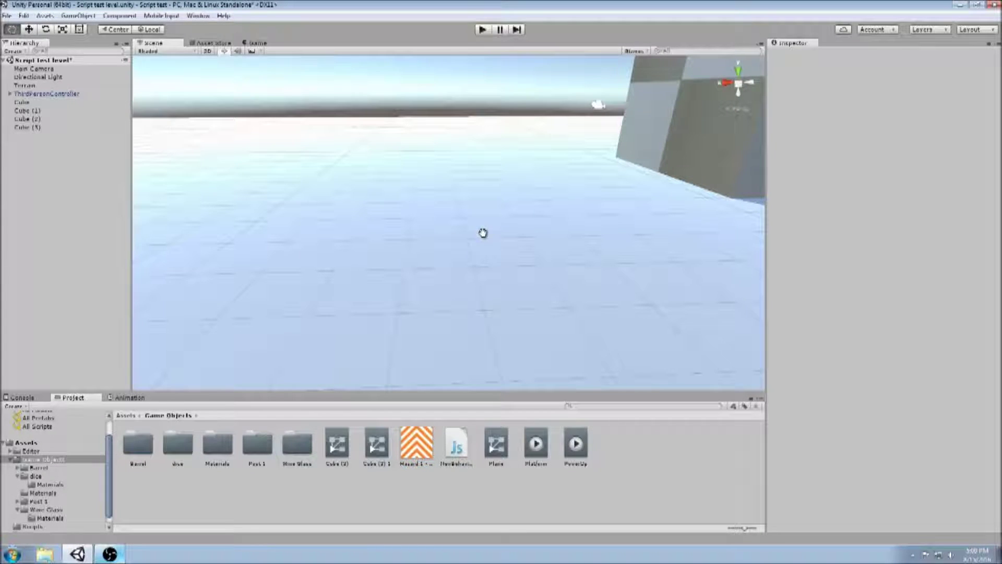
# - Add a 3D plane and place it on the open terrain beside the first large cube
pyautogui.click(79, 15)
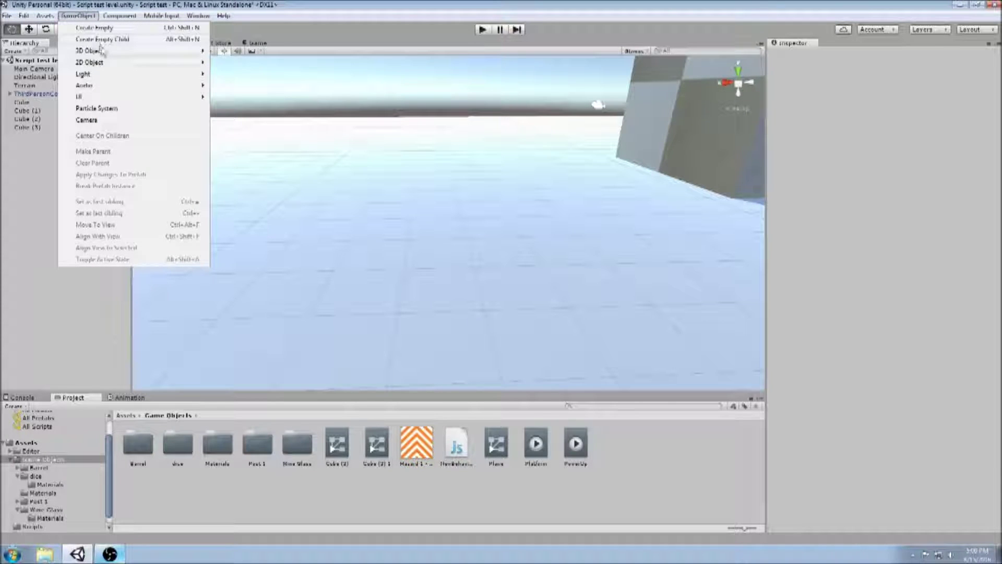
pyautogui.moveTo(103, 52)
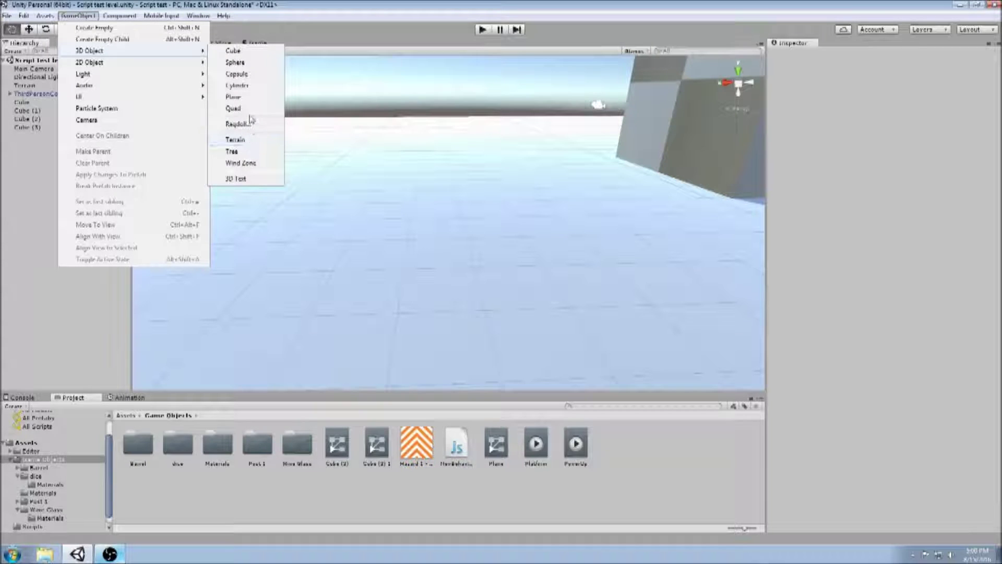
pyautogui.click(247, 97)
pyautogui.moveTo(429, 173); pyautogui.dragTo(433, 181, button='right')
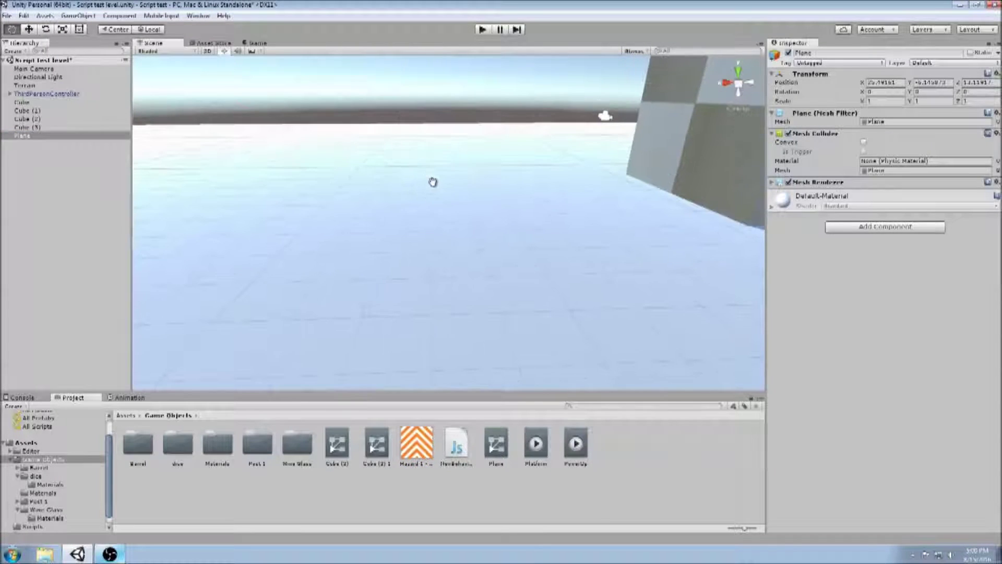
pyautogui.press('w')
pyautogui.moveTo(455, 203); pyautogui.dragTo(356, 176)
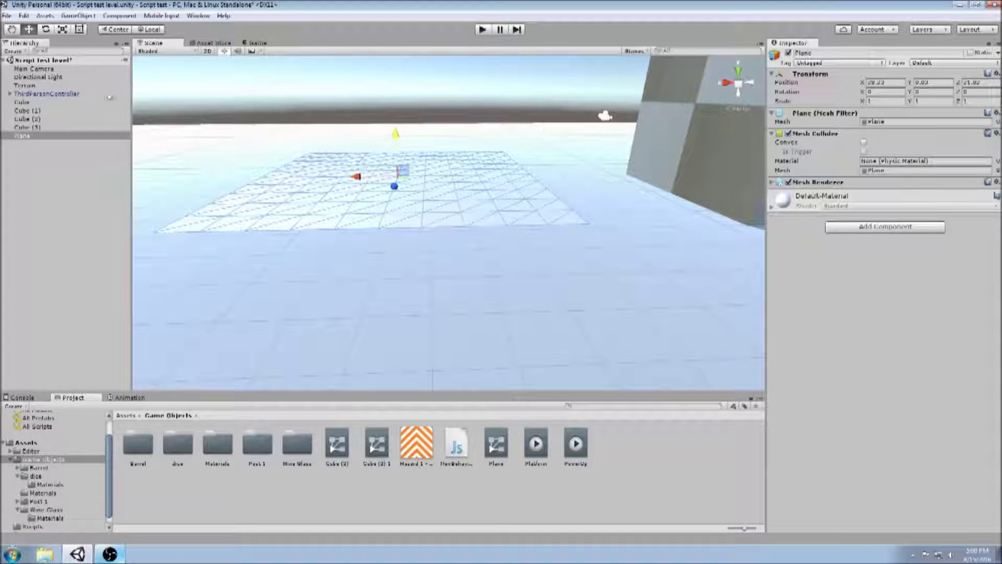
# - Scale the plane to 0.5 on the X, Y and Z axes
pyautogui.click(13, 30)
pyautogui.moveTo(324, 195); pyautogui.dragTo(358, 208)
pyautogui.scroll(4, 370, 191)
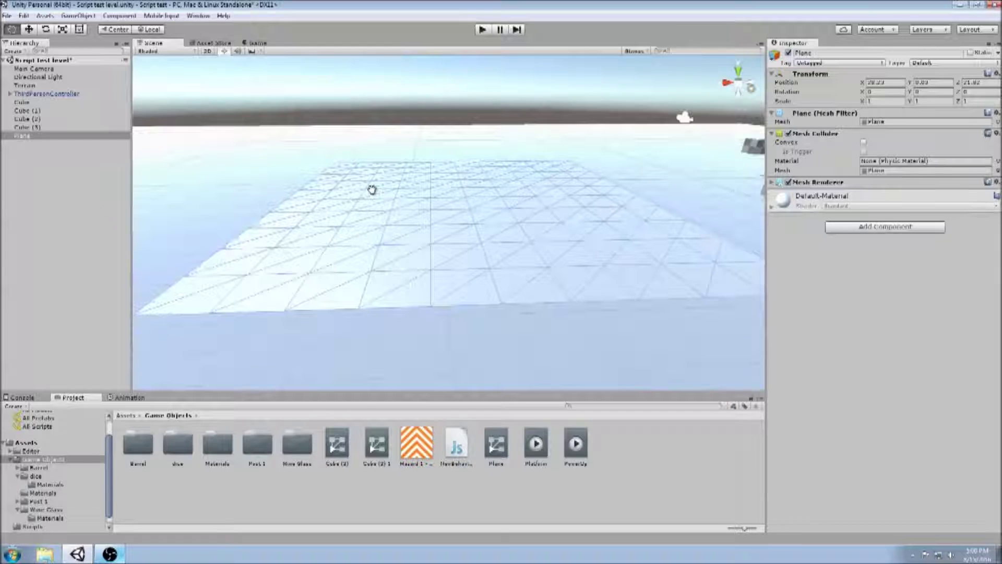
pyautogui.scroll(-2, 388, 178)
pyautogui.scroll(-2, 392, 177)
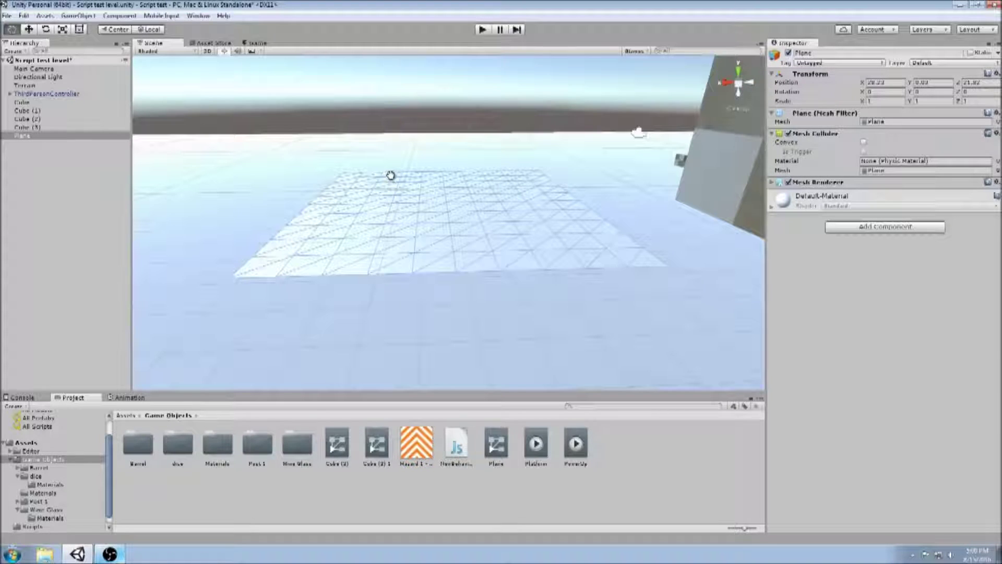
pyautogui.click(880, 100)
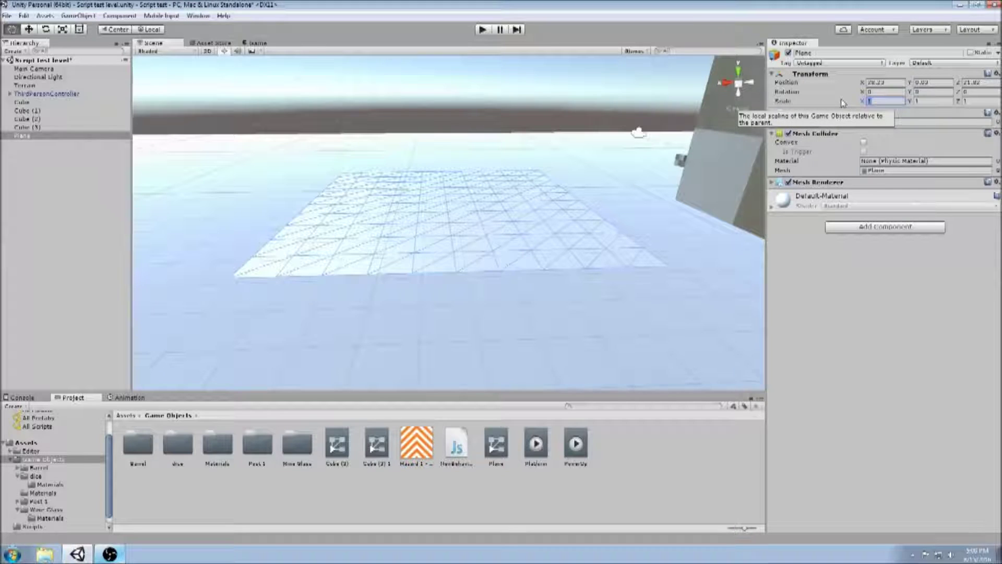
pyautogui.write('0.5')
pyautogui.press('Tab')
pyautogui.write('5')
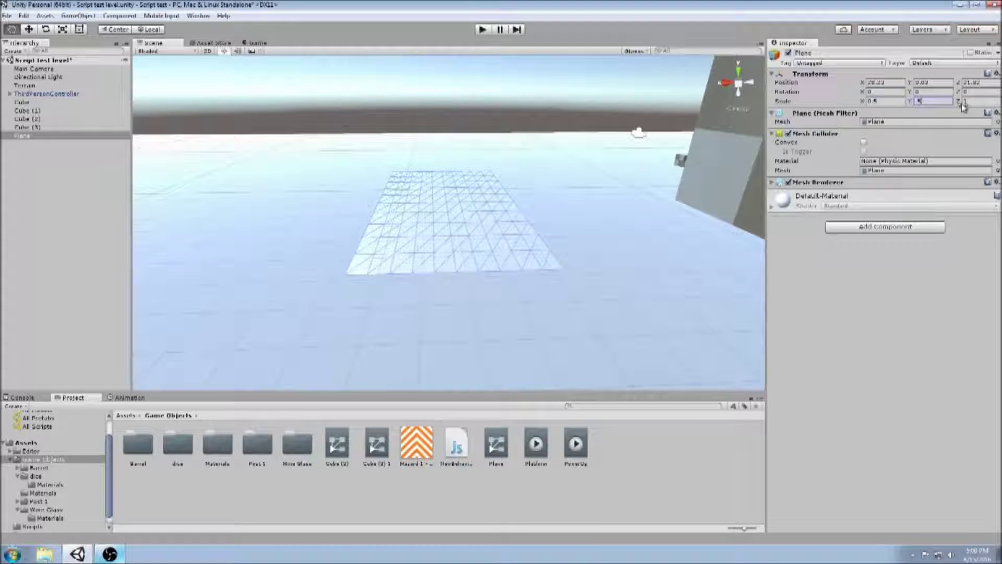
pyautogui.press('Tab')
pyautogui.write('0.5')
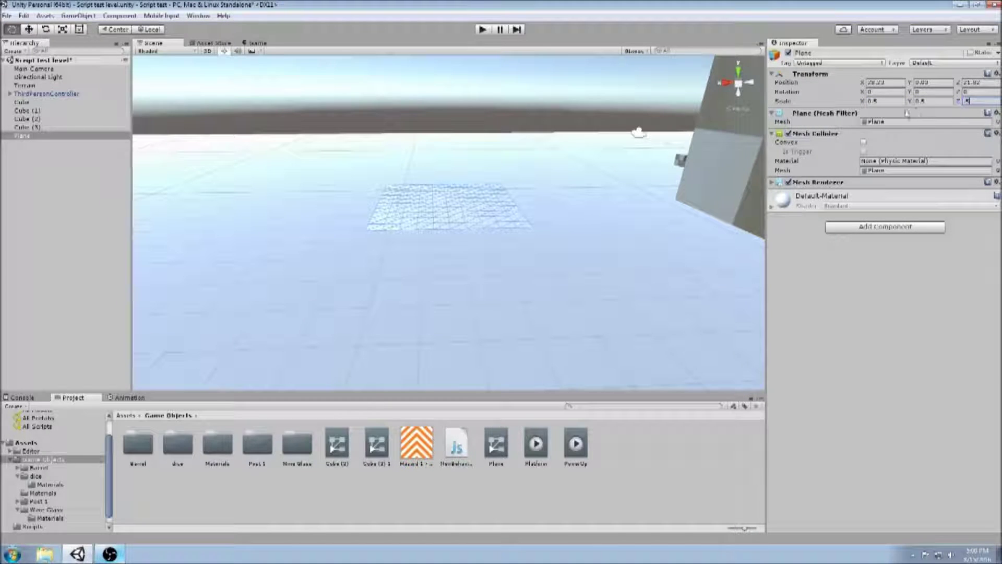
# - Inspect the plane from several angles and view the Hazard 1 - Copy image at full size, closing the viewer
pyautogui.moveTo(462, 205); pyautogui.dragTo(515, 242)
pyautogui.moveTo(515, 241); pyautogui.dragTo(560, 202, button='right')
pyautogui.moveTo(560, 202); pyautogui.dragTo(572, 206)
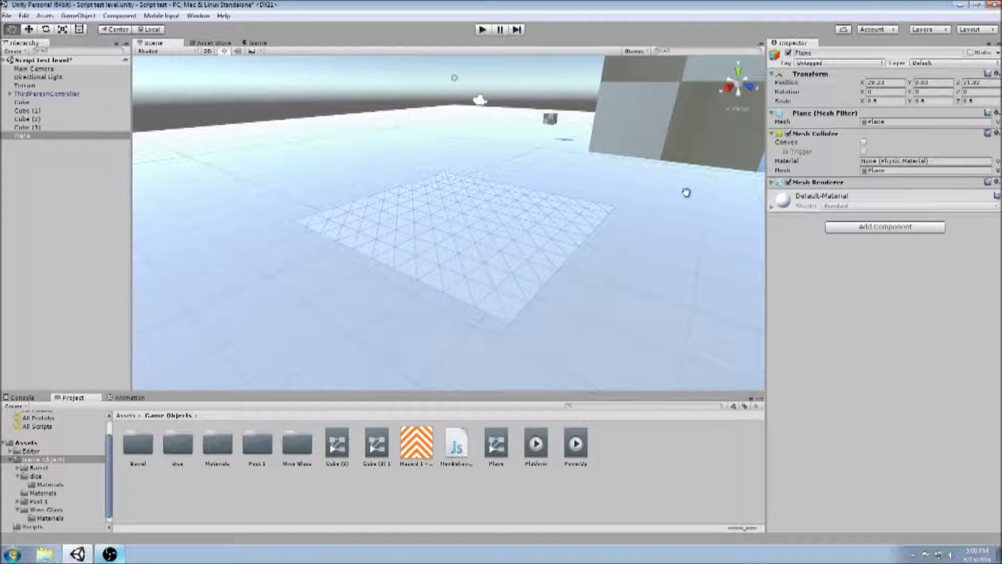
pyautogui.keyDown('alt'); pyautogui.moveTo(555, 213); pyautogui.dragTo(450, 284); pyautogui.keyUp('alt')
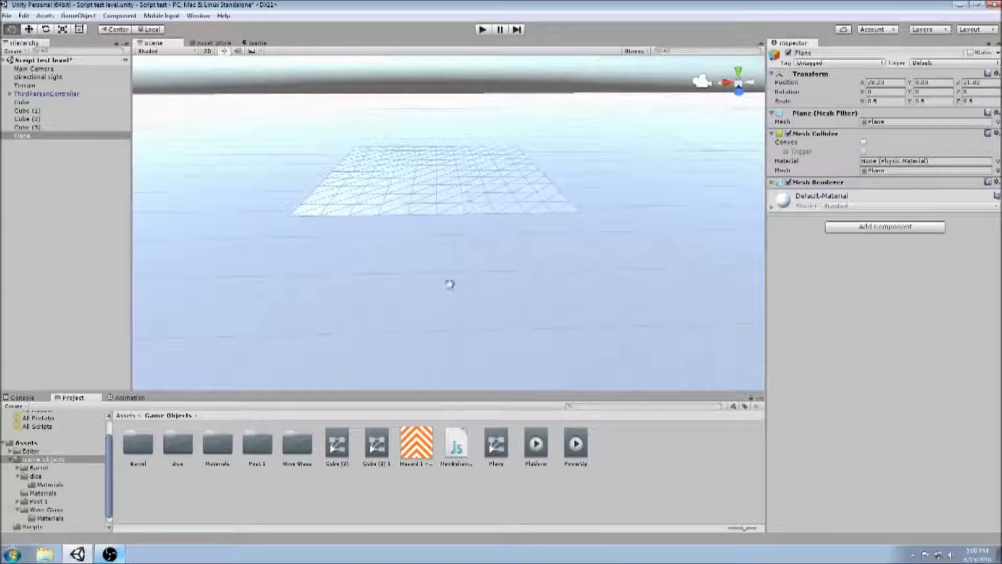
pyautogui.doubleClick(417, 450)
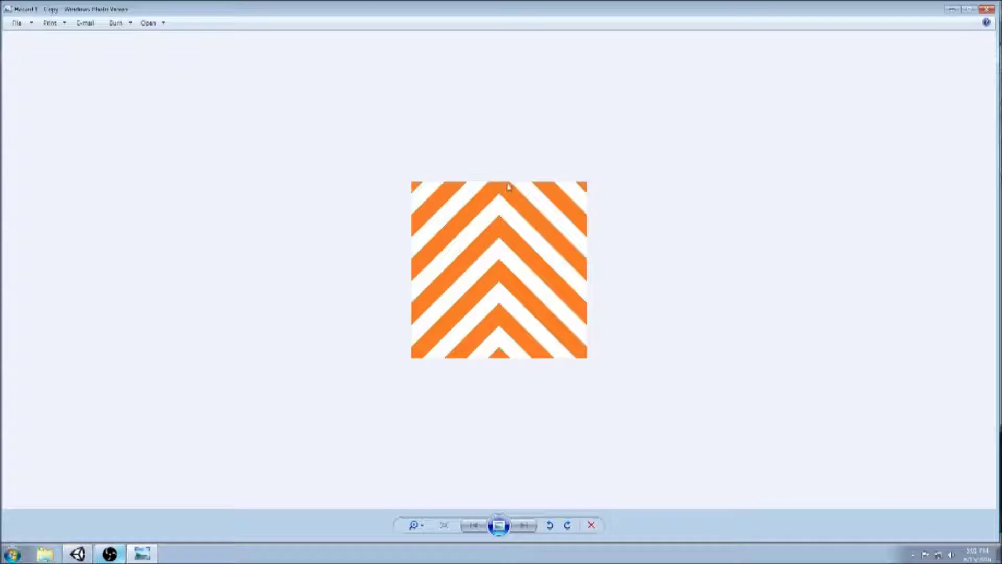
pyautogui.click(987, 9)
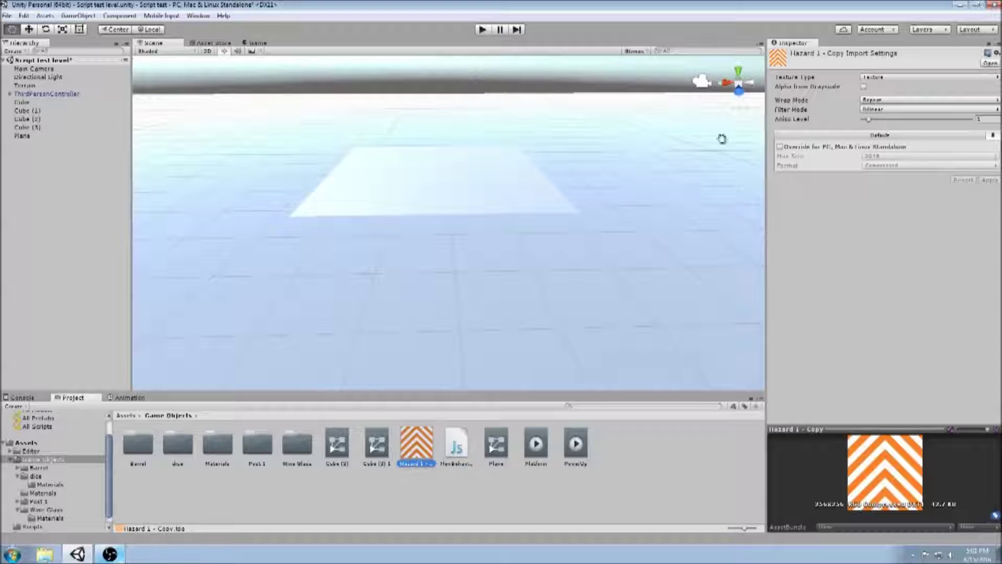
# - Apply the orange chevron texture Hazard 1 - Copy to the plane
pyautogui.moveTo(448, 217); pyautogui.dragTo(457, 233)
pyautogui.scroll(2, 466, 227)
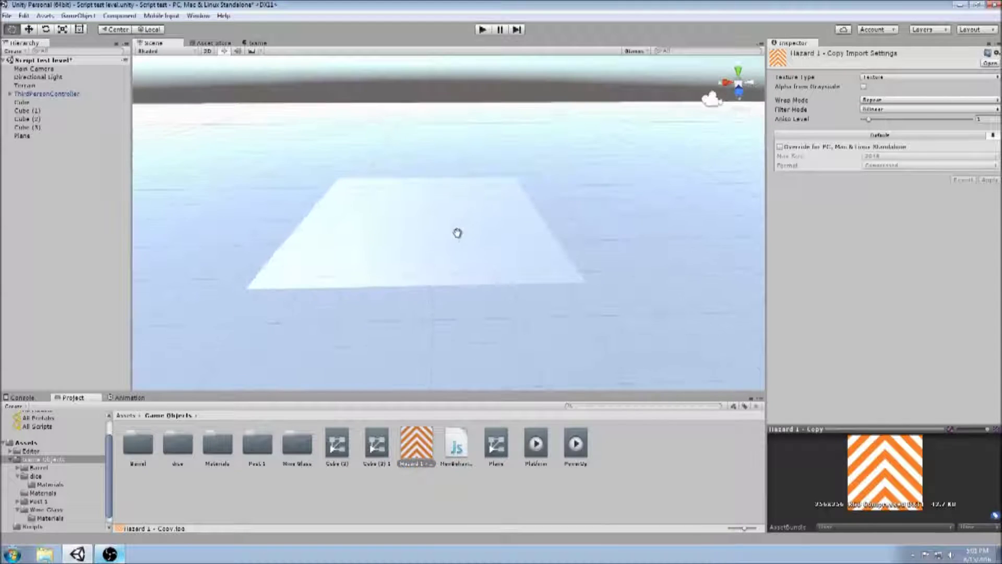
pyautogui.rightClick(618, 453)
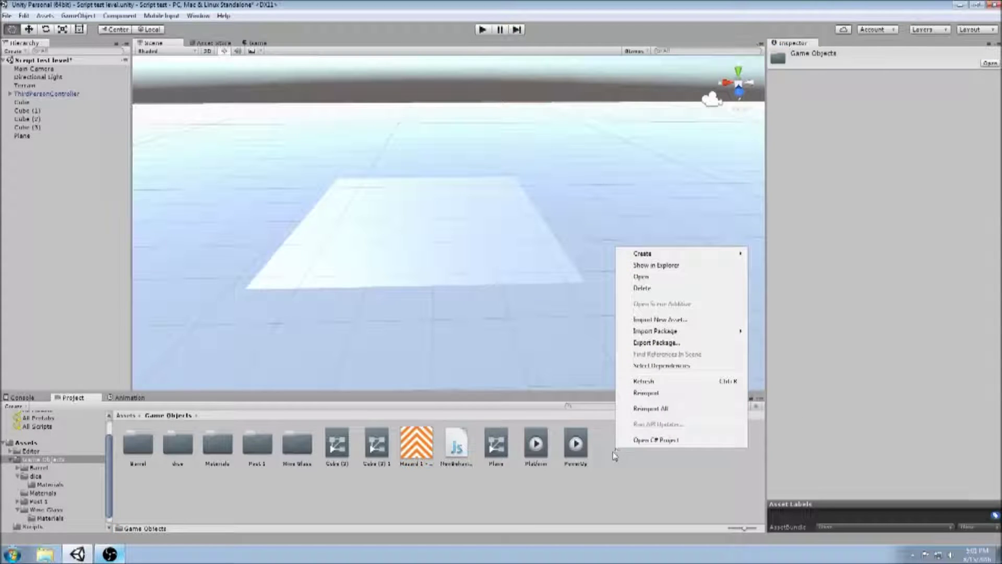
pyautogui.click(572, 498)
pyautogui.click(410, 450)
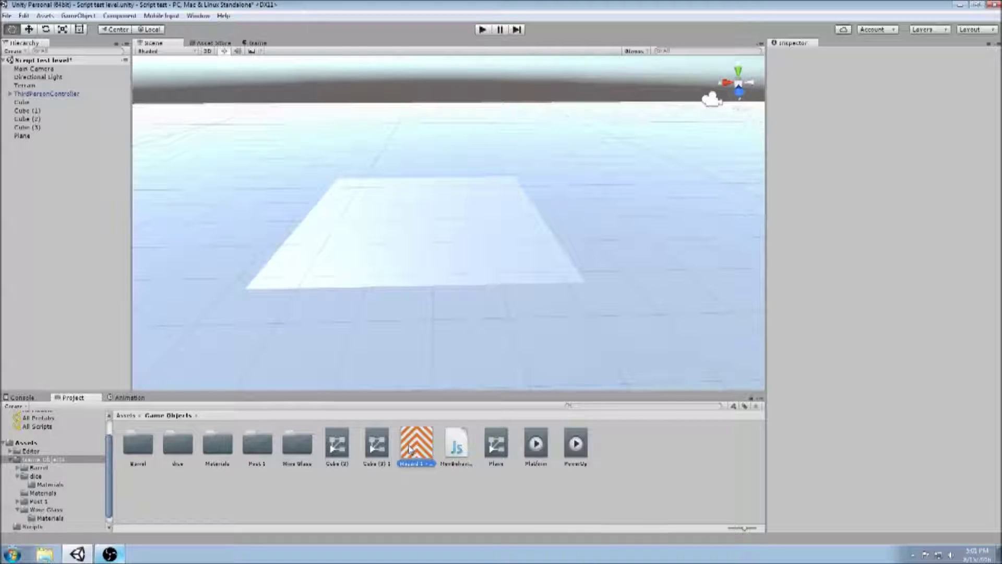
pyautogui.moveTo(419, 445); pyautogui.dragTo(456, 289)
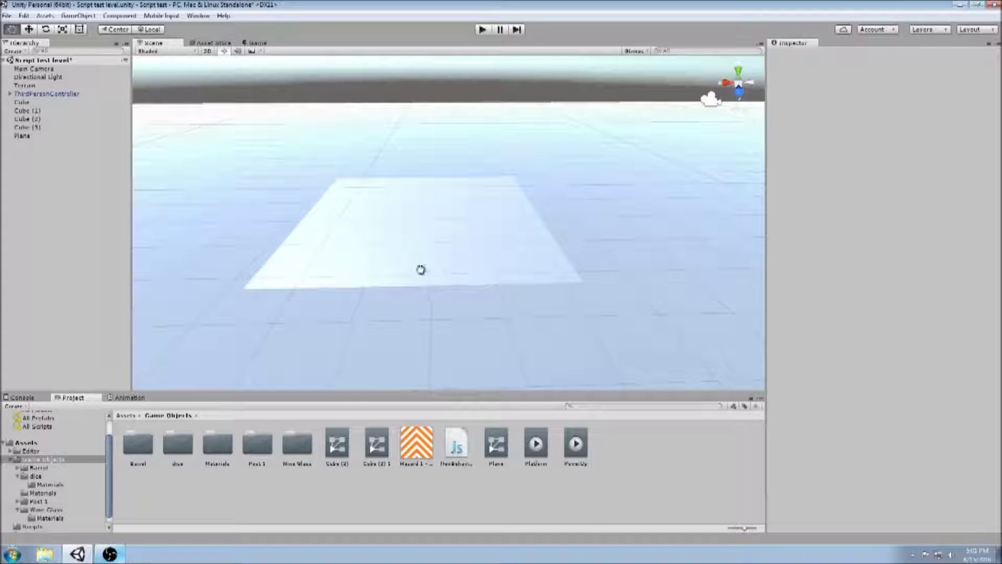
pyautogui.click(29, 30)
pyautogui.click(378, 235)
pyautogui.moveTo(421, 441); pyautogui.dragTo(440, 269)
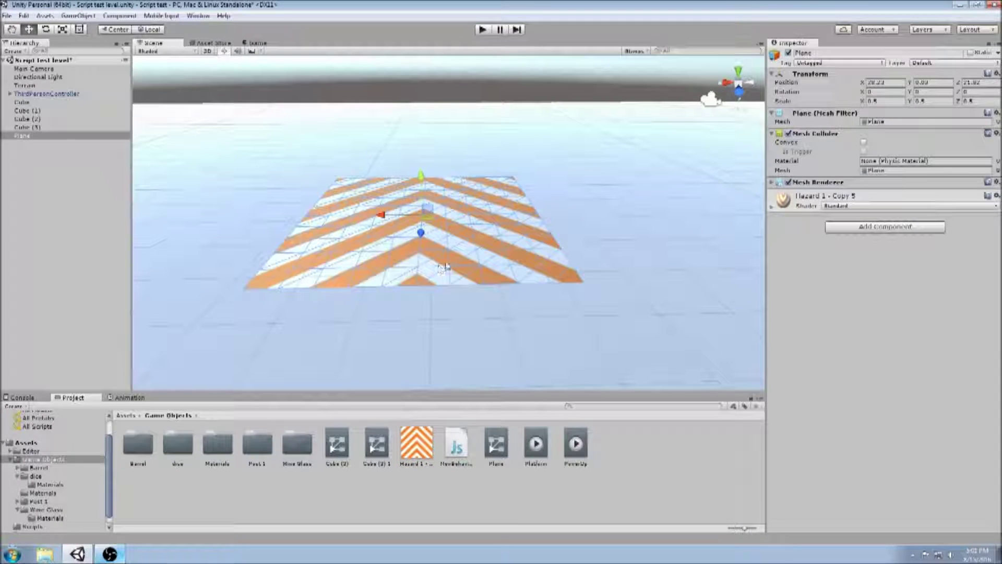
# - Expand the plane's material to show its main map, tiling and offset properties
pyautogui.press('q')
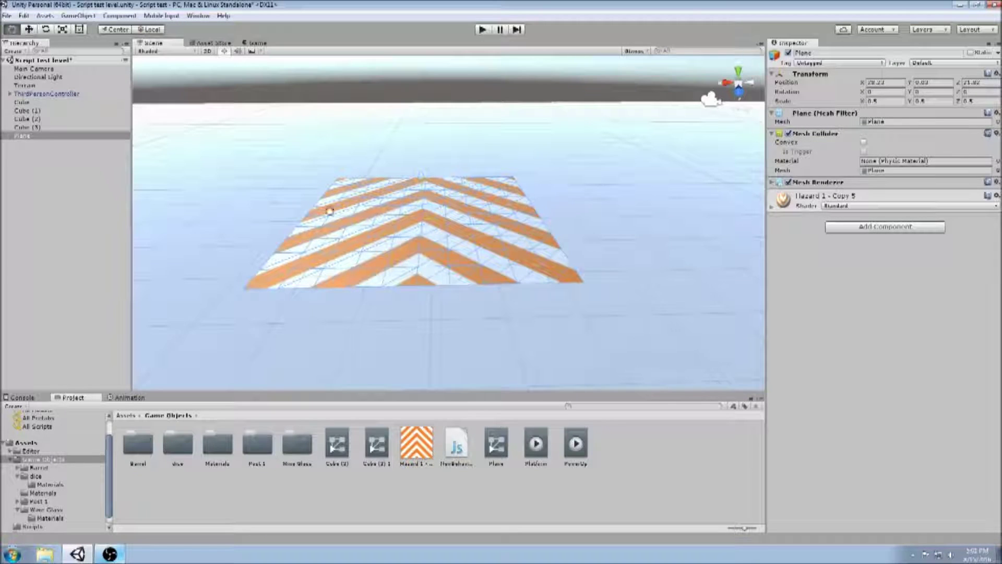
pyautogui.moveTo(330, 211); pyautogui.dragTo(337, 206)
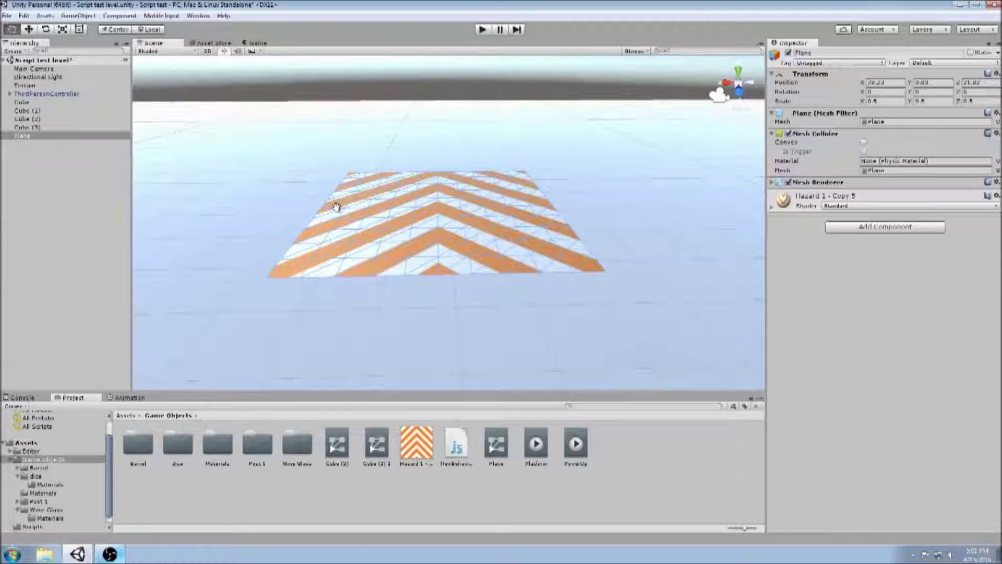
pyautogui.click(772, 208)
pyautogui.press('f')
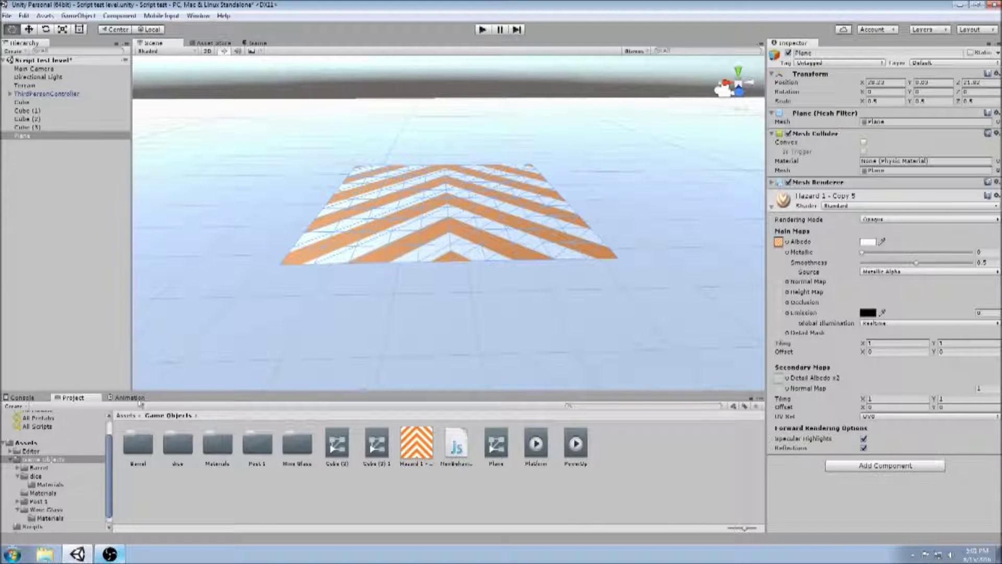
# - Create an animation clip named Nitro for the plane and save it in the Game Objects folder
pyautogui.click(129, 398)
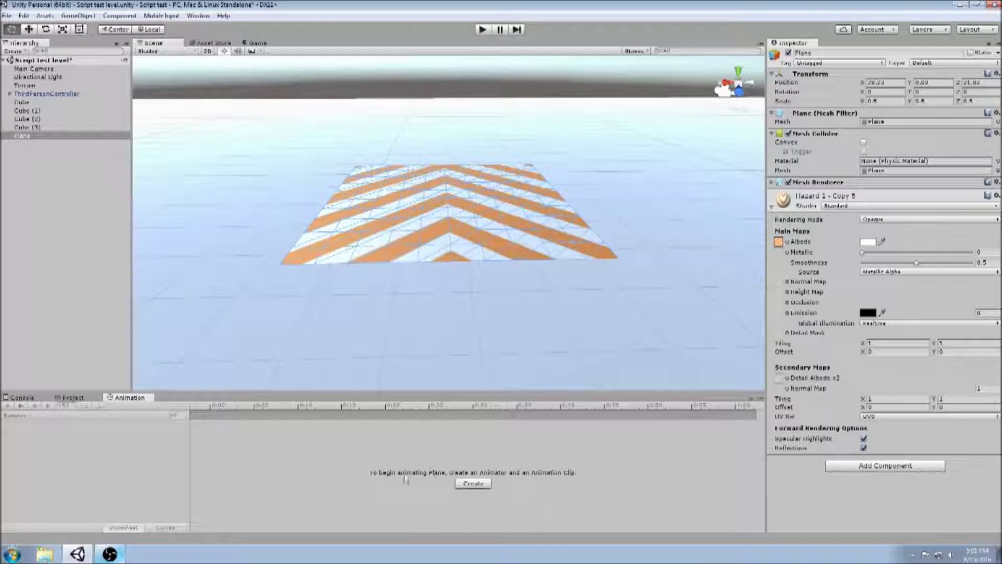
pyautogui.click(473, 484)
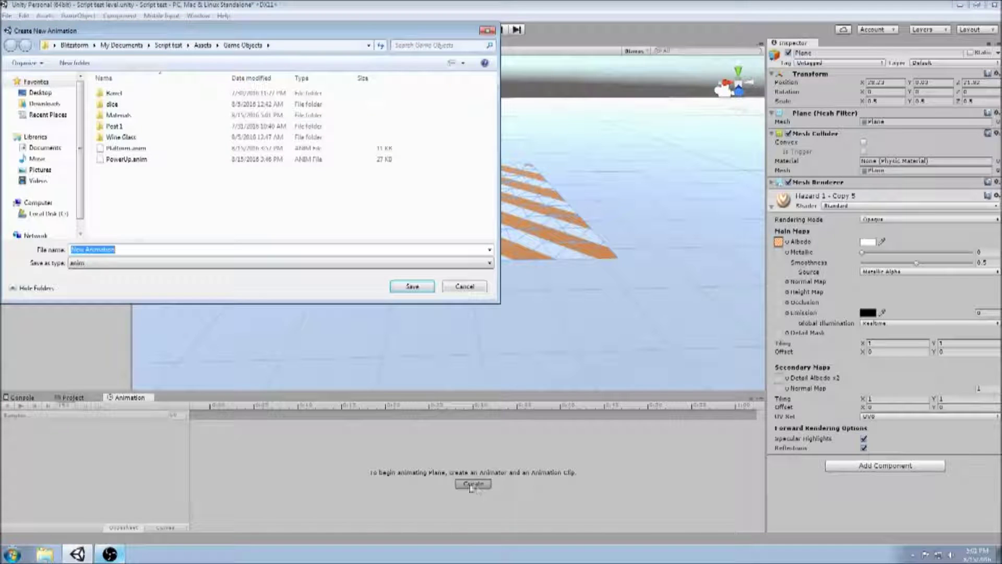
pyautogui.write('Nitro')
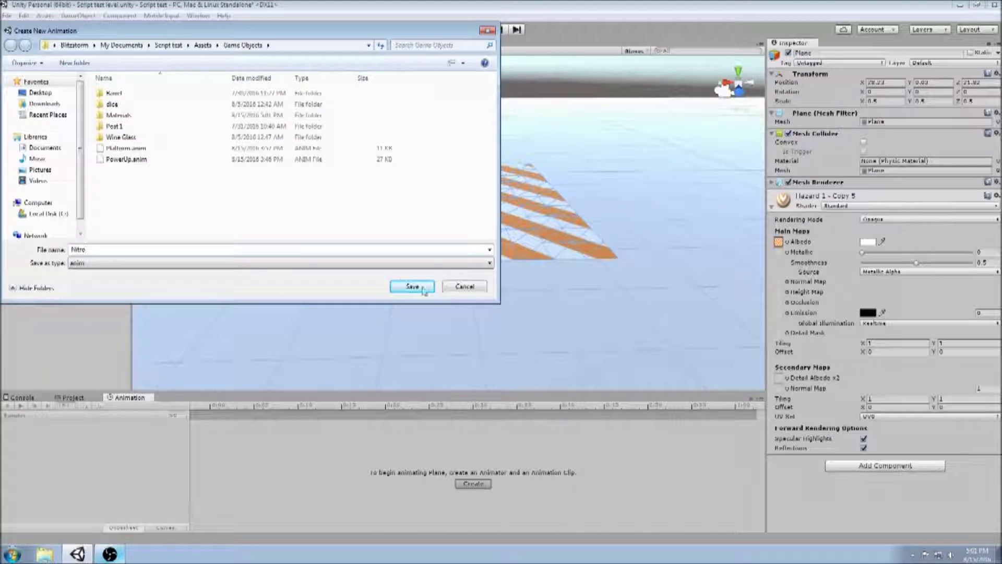
pyautogui.click(427, 287)
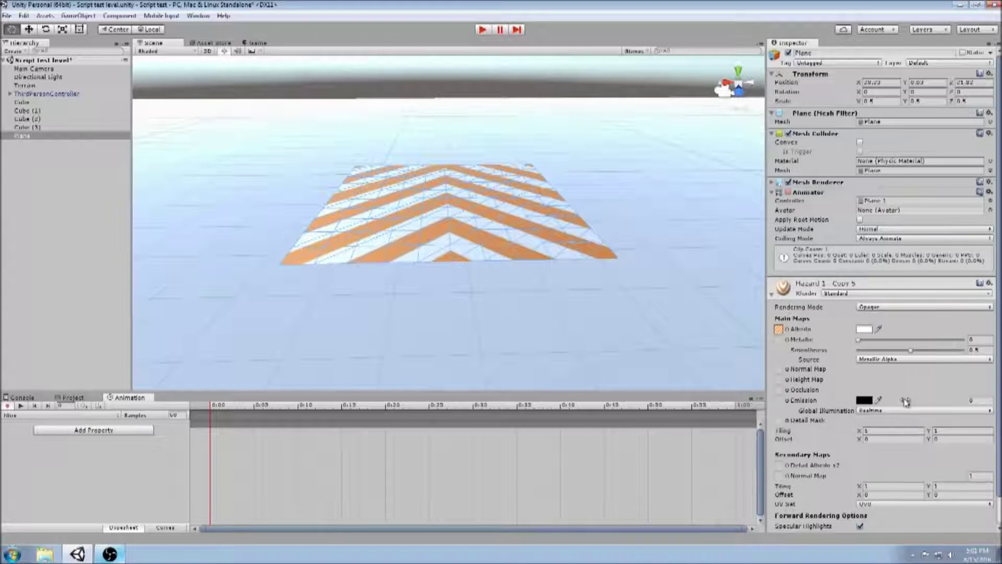
# - Record a key at 0:00 for the plane's main map offset, trying Y at .1 and setting it back to 0
pyautogui.click(939, 439)
pyautogui.write('.1')
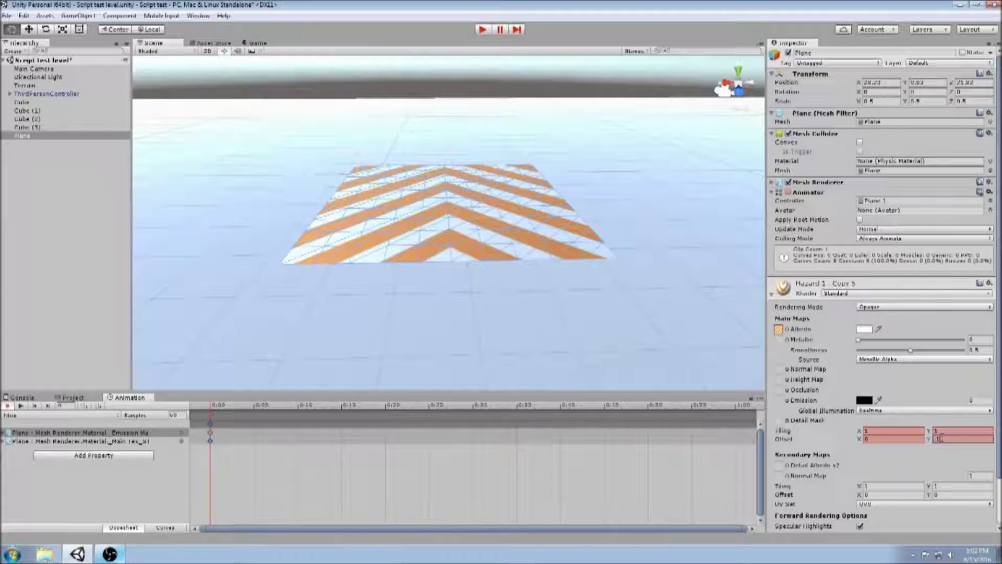
pyautogui.press('BackSpace')
pyautogui.press('BackSpace')
pyautogui.write('0')
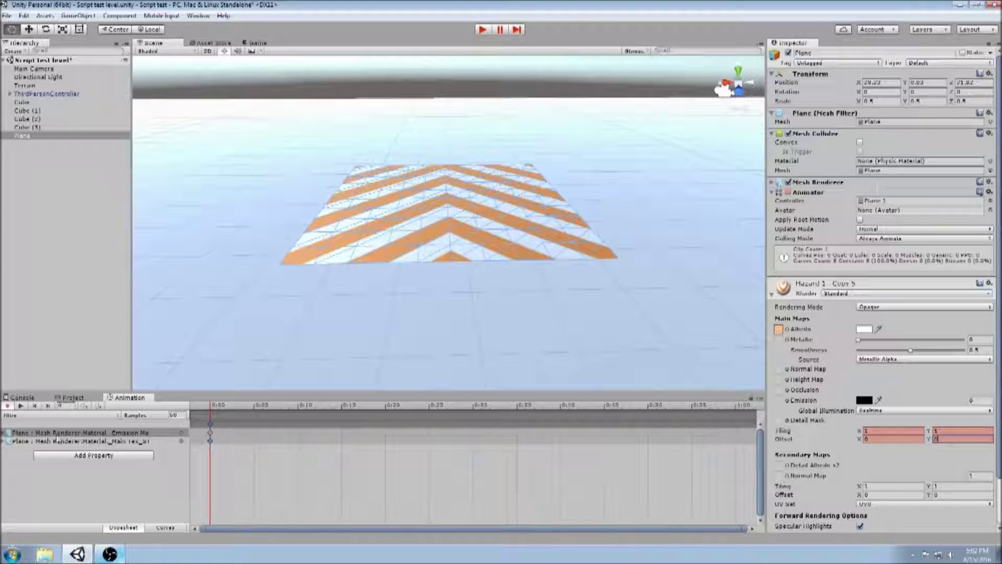
pyautogui.scroll(-6, 525, 466)
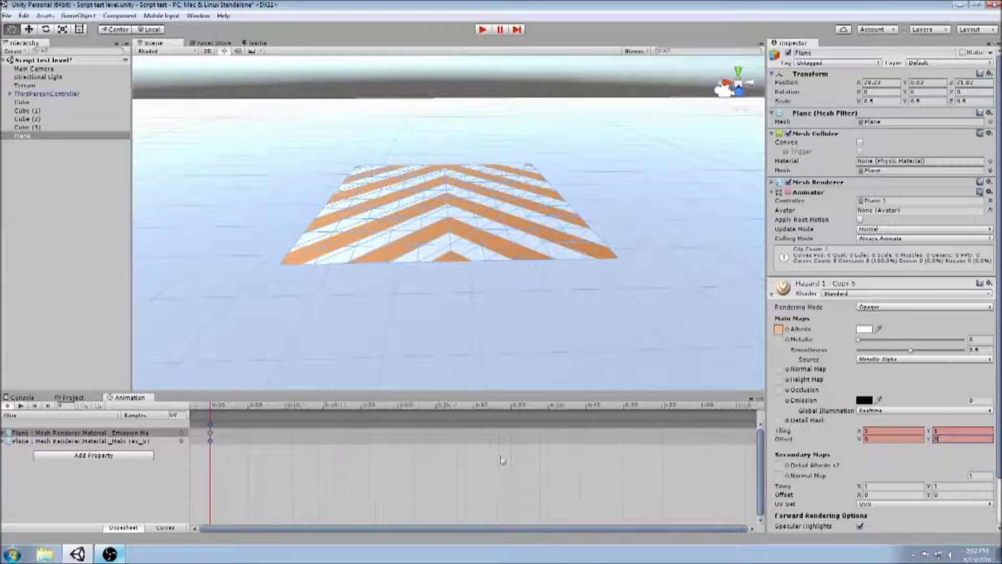
# - Record a key at 4:00 with the plane's main map offset Y at 1 and preview the clip
pyautogui.scroll(-4, 476, 453)
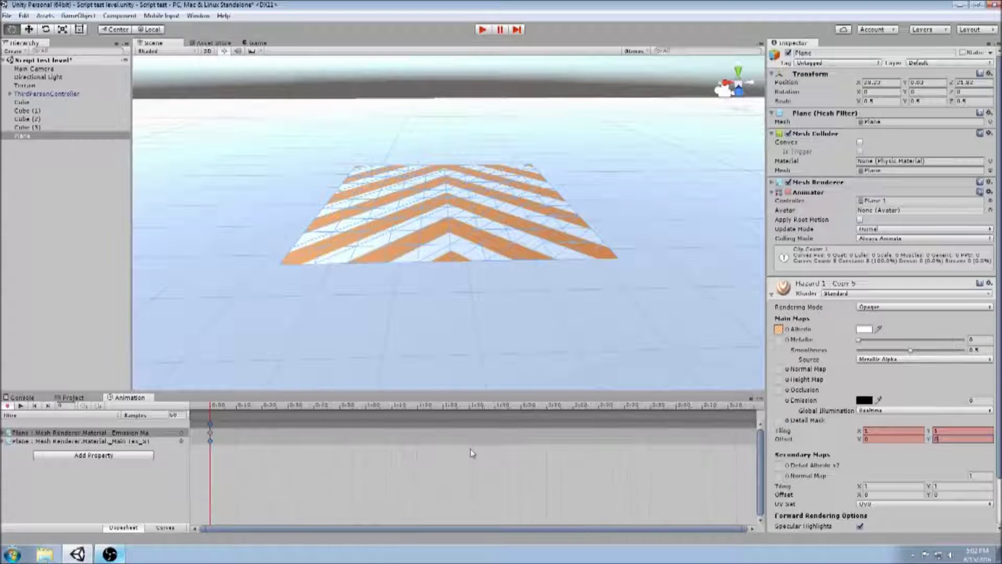
pyautogui.scroll(-1, 470, 450)
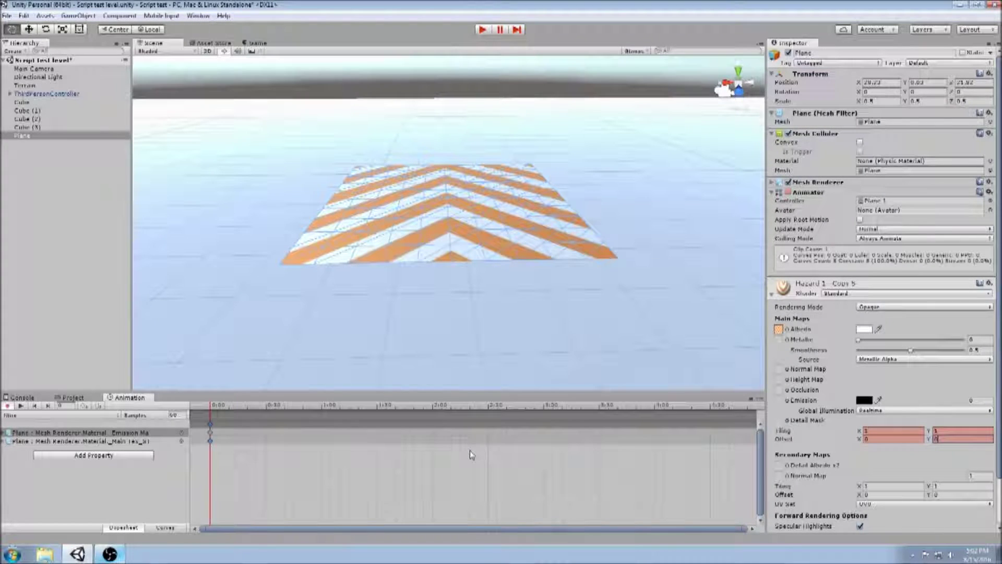
pyautogui.click(655, 409)
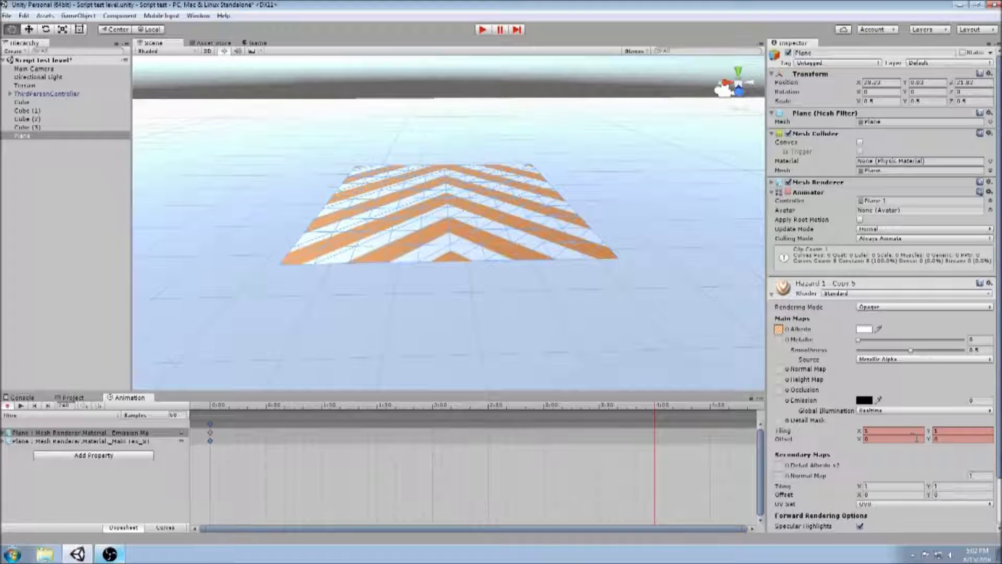
pyautogui.click(939, 441)
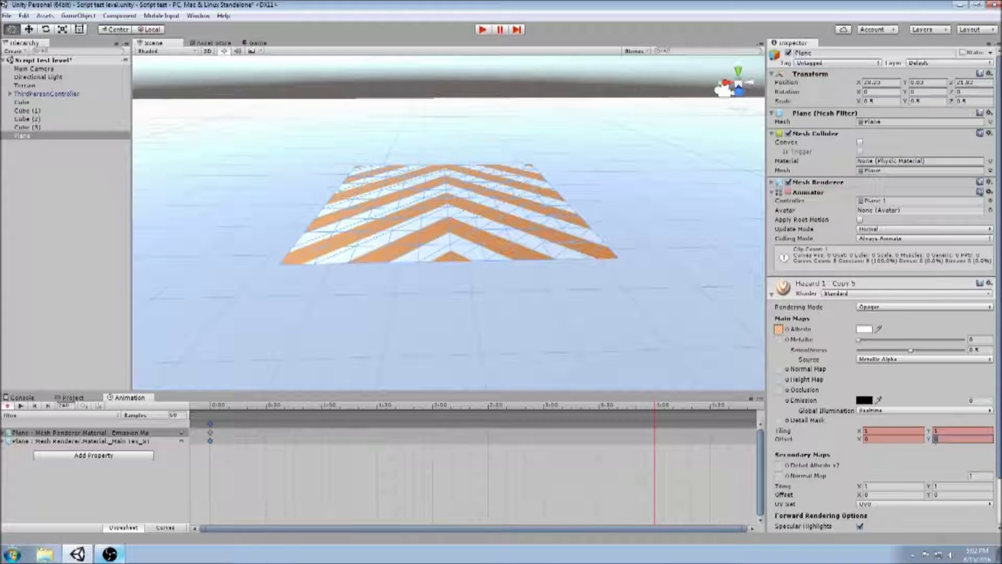
pyautogui.write('1')
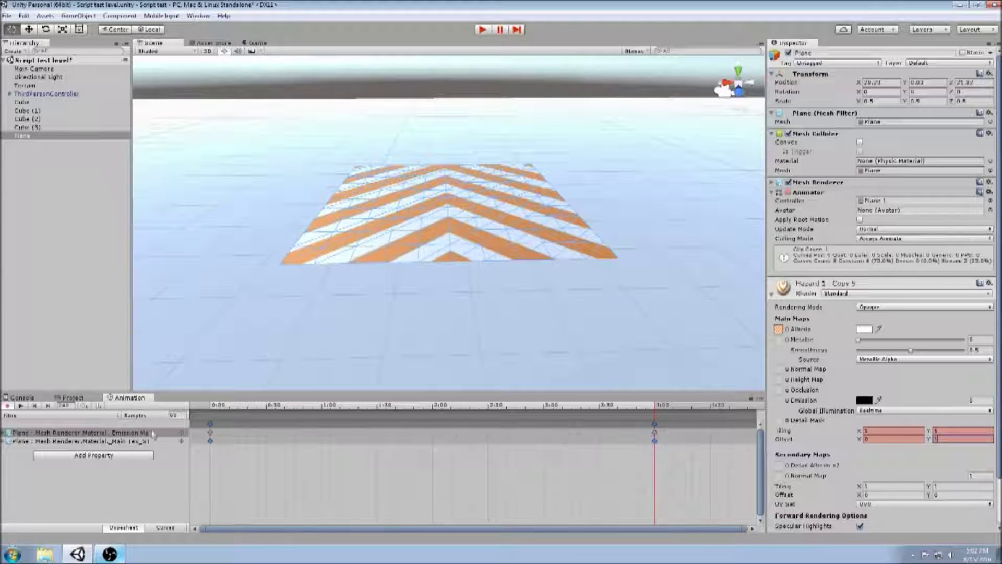
pyautogui.click(20, 406)
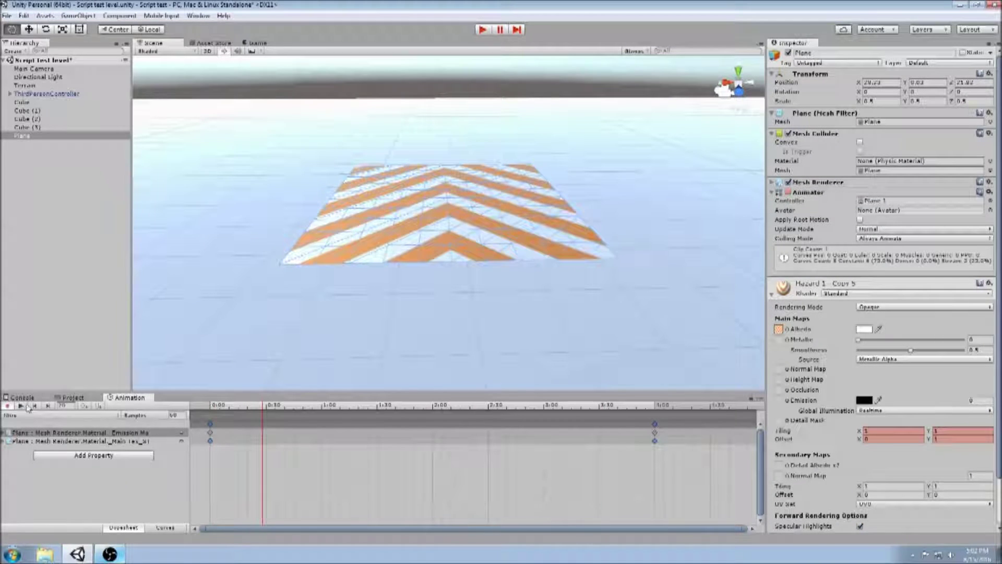
# - Try a main map offset Y of -1 on an extra key at the stopped preview frame and delete that key
pyautogui.click(935, 439)
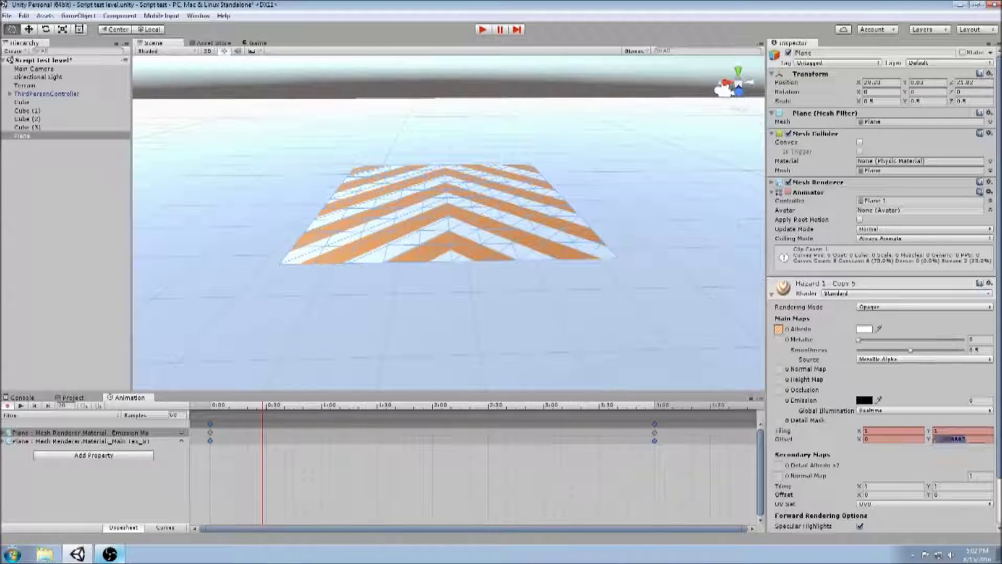
pyautogui.press('BackSpace')
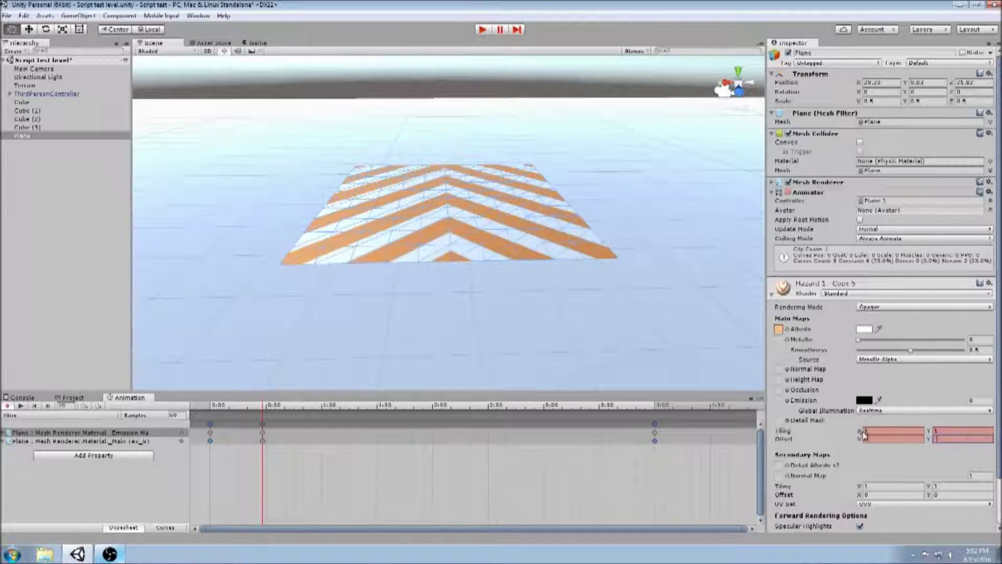
pyautogui.click(20, 405)
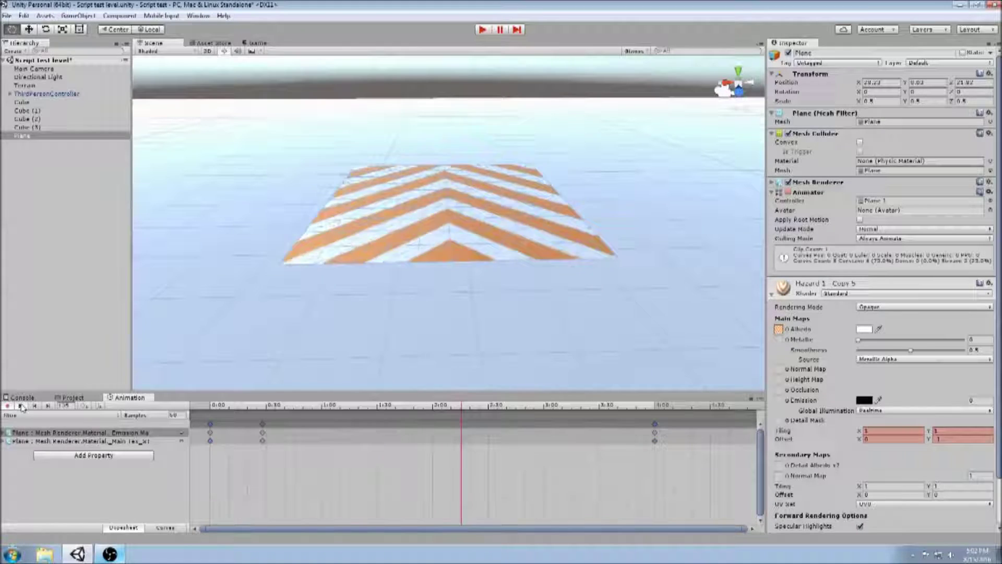
pyautogui.click(262, 424)
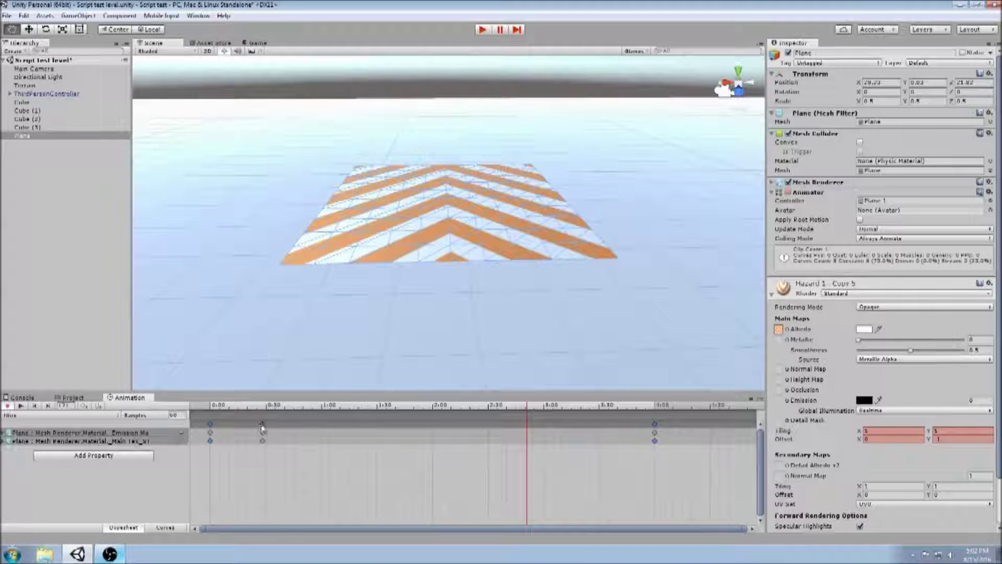
pyautogui.press('Delete')
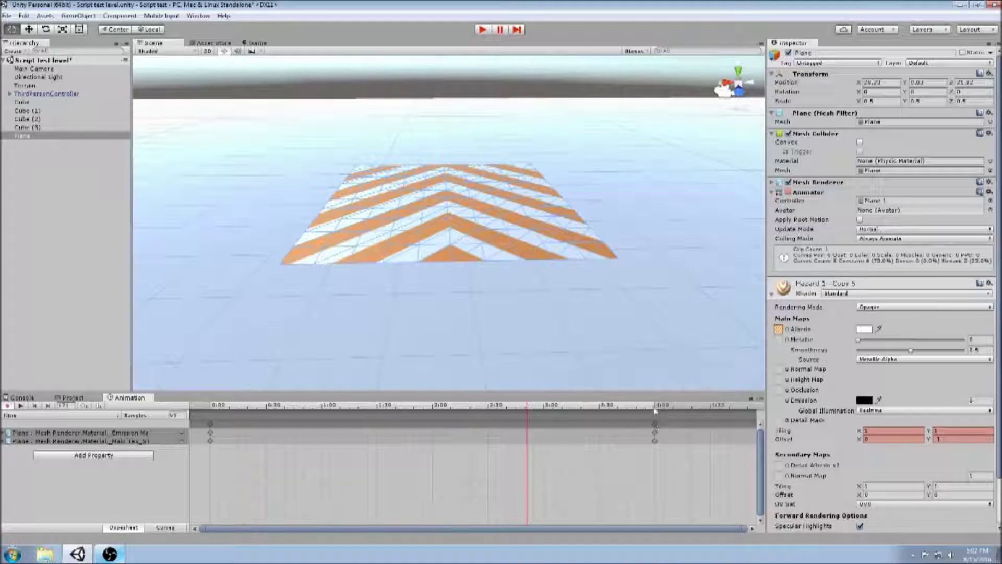
# - Replace the 4:00 key with one that sets the plane's main map offset Y to -1
pyautogui.moveTo(658, 410); pyautogui.dragTo(657, 411)
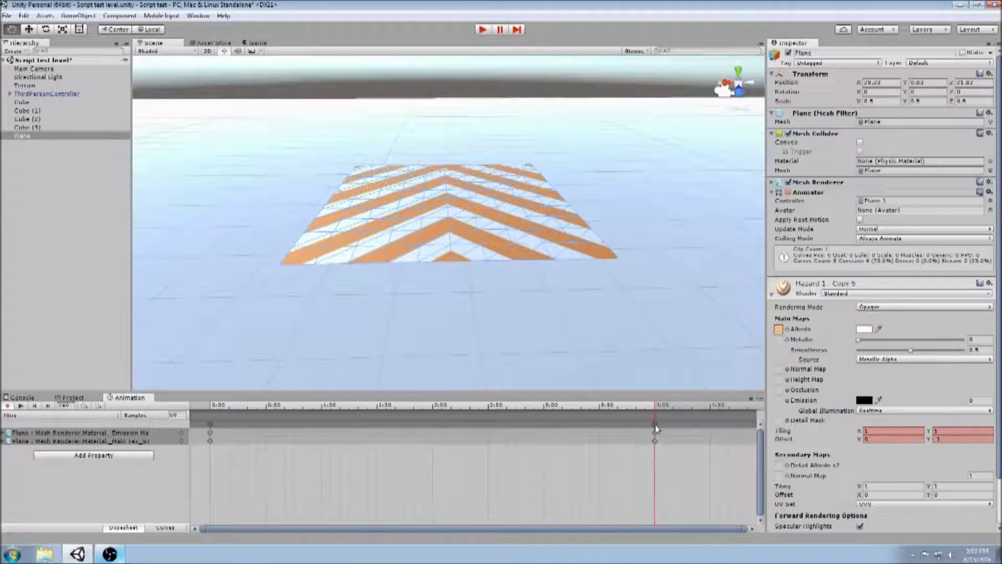
pyautogui.click(655, 424)
pyautogui.press('Delete')
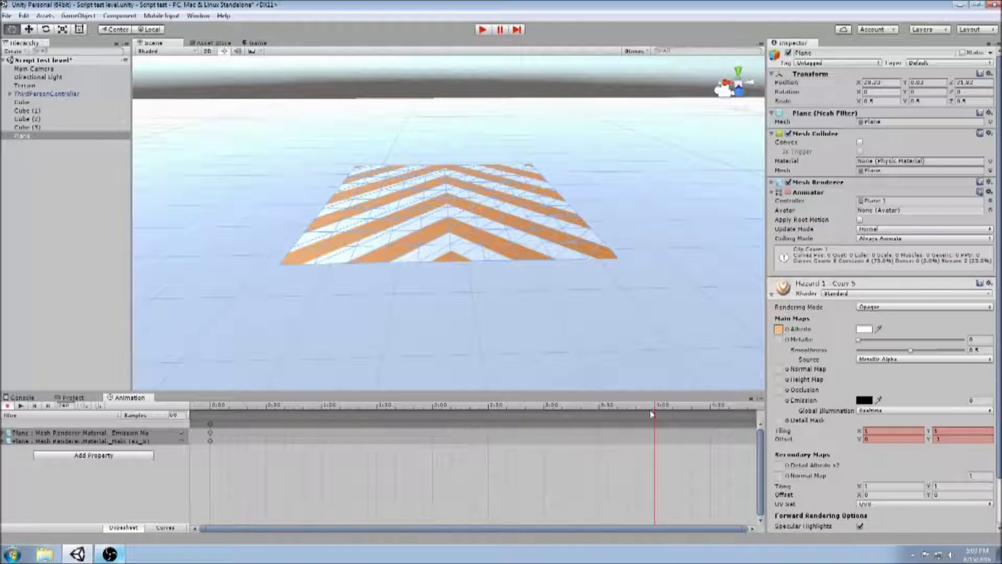
pyautogui.click(948, 441)
pyautogui.write('1')
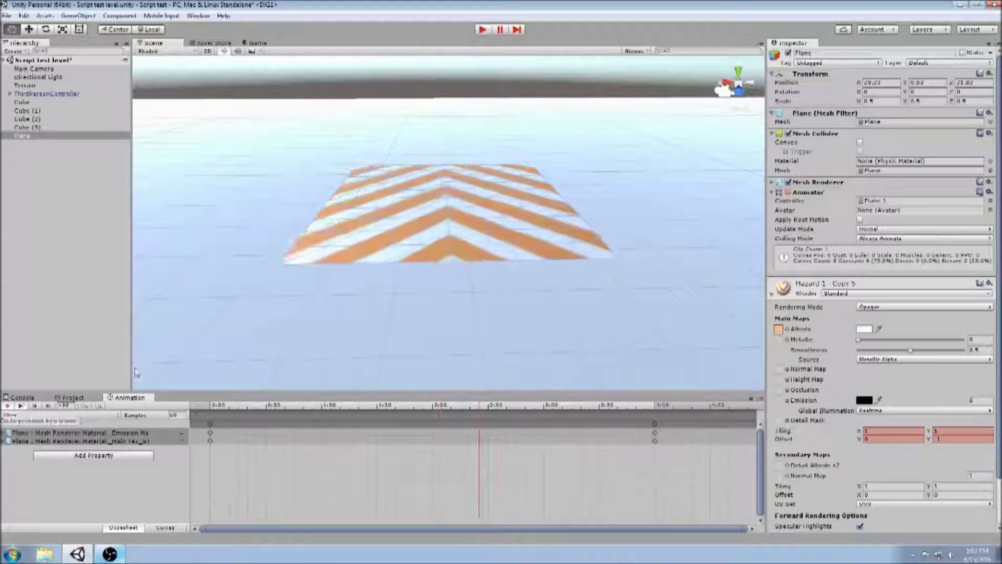
# - Examine the chevron animation on the plane from several angles during preview, including its last key at 4:00
pyautogui.press('w')
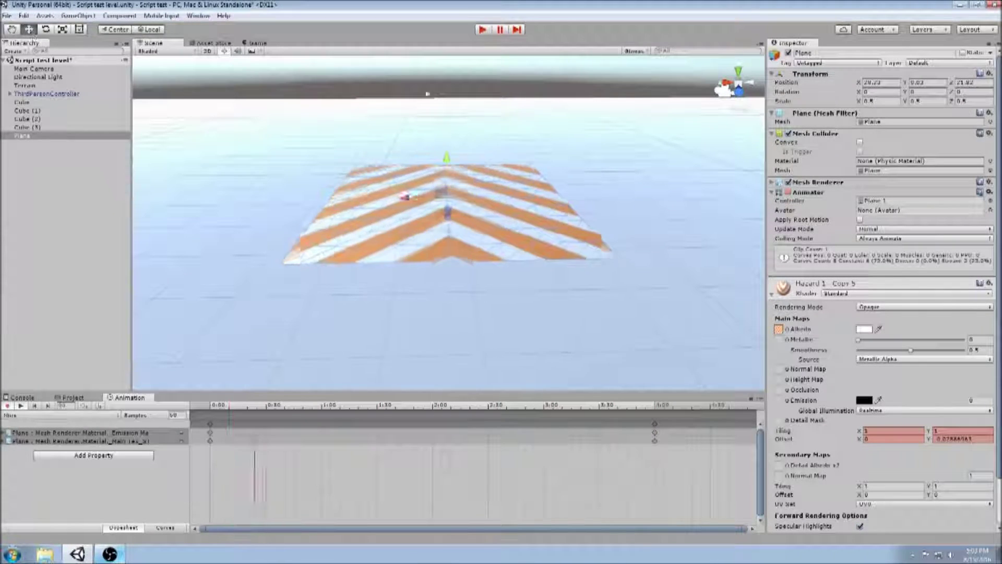
pyautogui.click(402, 80)
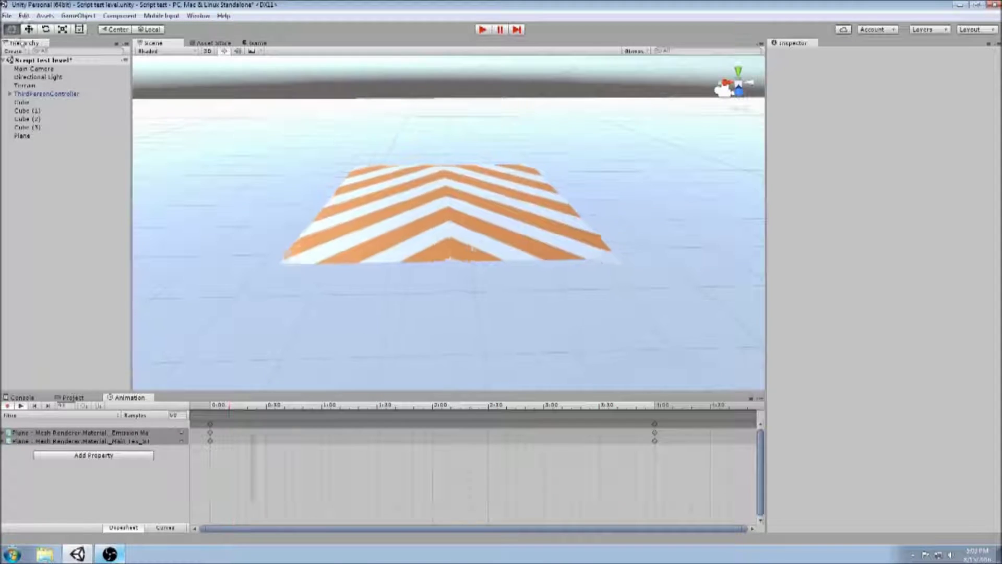
pyautogui.moveTo(317, 148); pyautogui.dragTo(384, 185, button='middle')
pyautogui.keyDown('alt'); pyautogui.moveTo(384, 185); pyautogui.dragTo(510, 244); pyautogui.keyUp('alt')
pyautogui.moveTo(479, 244); pyautogui.dragTo(517, 240, button='right')
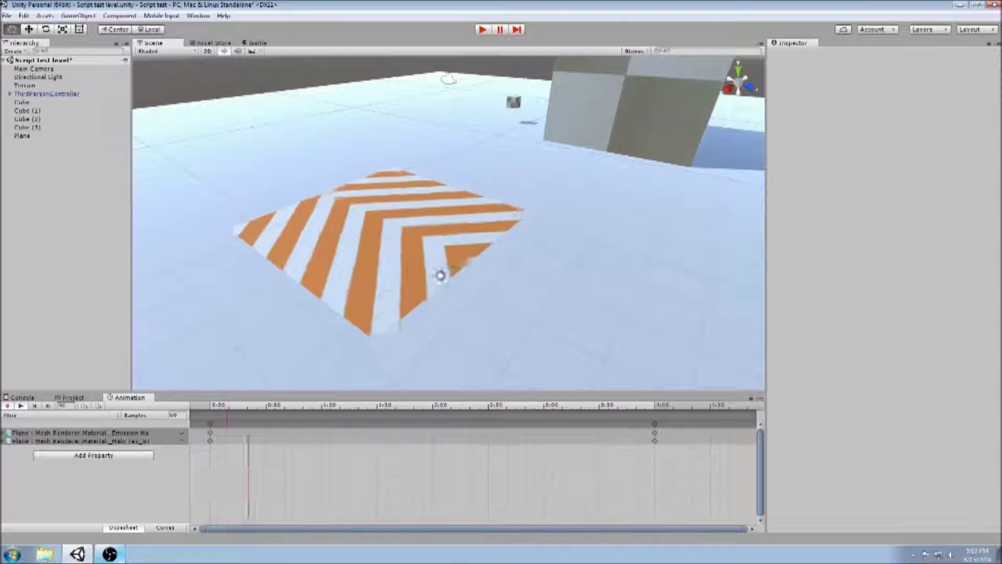
pyautogui.moveTo(573, 199)
pyautogui.mouseDown(button='right')
pyautogui.moveTo(605, 177)
pyautogui.moveTo(590, 203)
pyautogui.mouseUp(button='right')
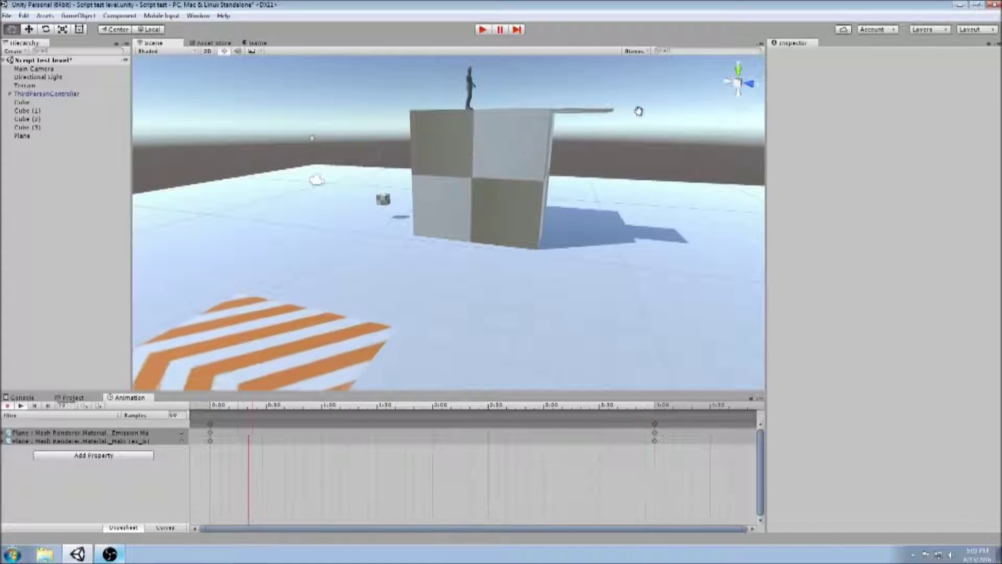
pyautogui.moveTo(493, 261); pyautogui.dragTo(441, 316, button='right')
pyautogui.moveTo(440, 315); pyautogui.dragTo(463, 273)
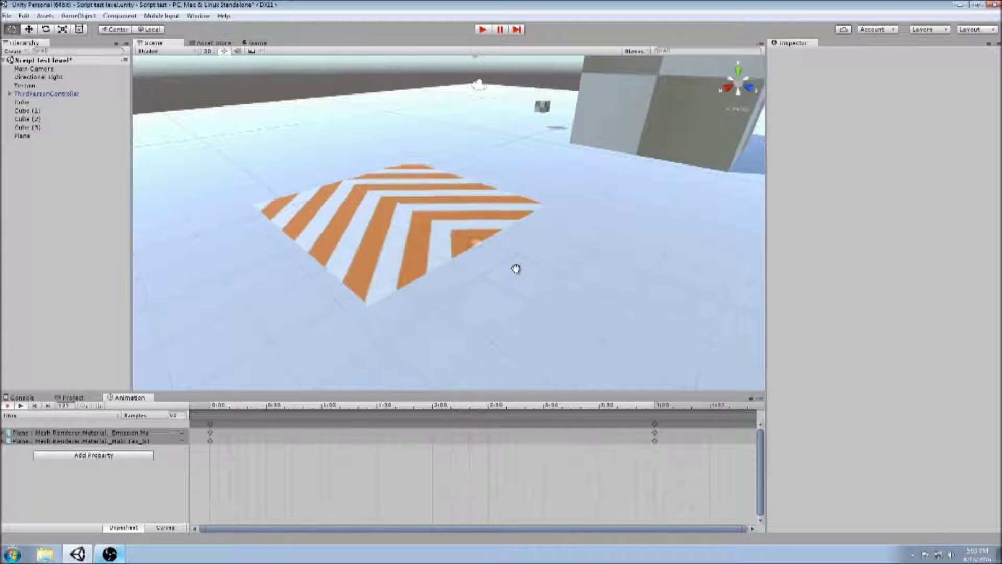
pyautogui.moveTo(597, 273); pyautogui.dragTo(564, 273, button='right')
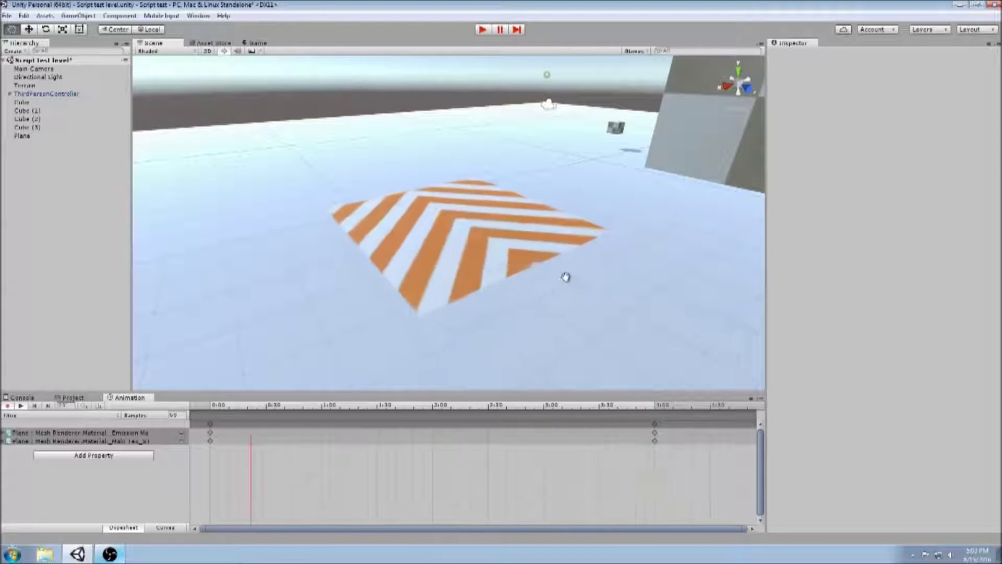
pyautogui.moveTo(590, 292); pyautogui.dragTo(573, 273)
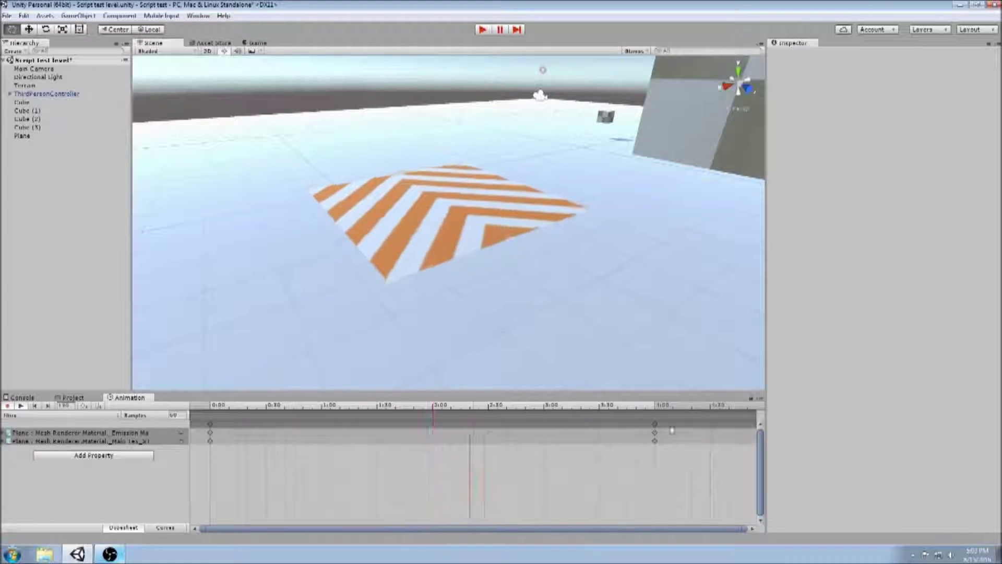
pyautogui.click(656, 425)
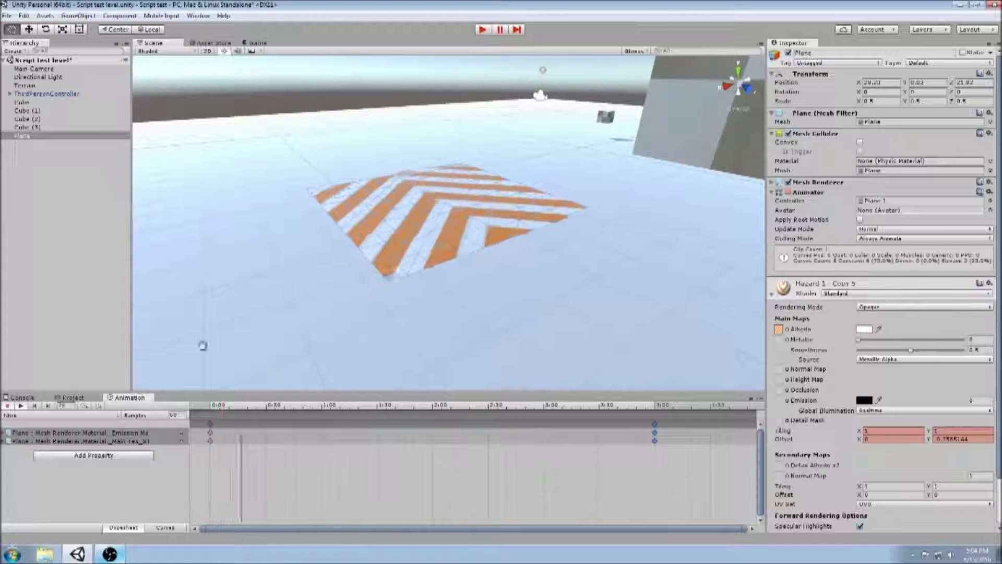
pyautogui.moveTo(341, 260); pyautogui.dragTo(435, 260, button='right')
pyautogui.press('s')
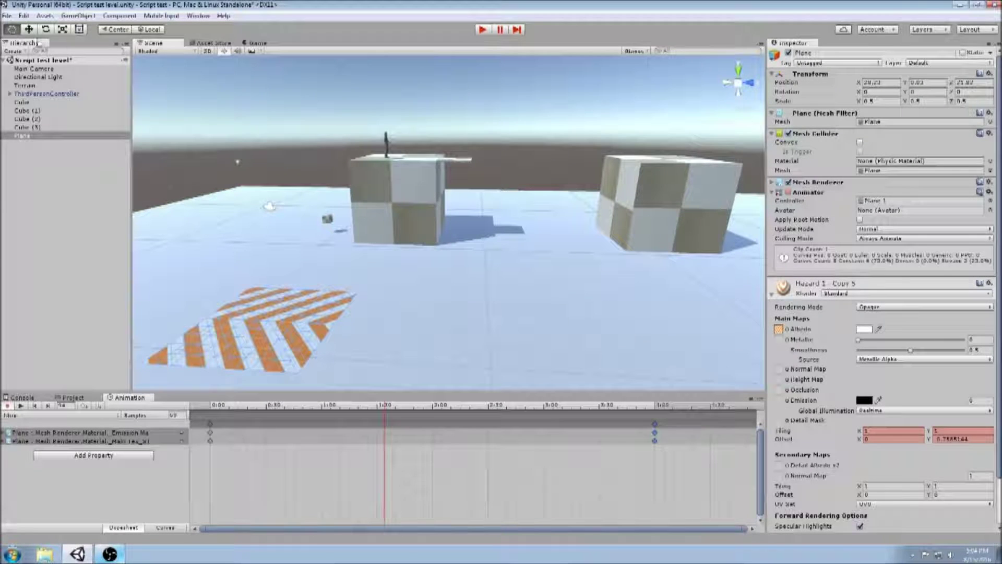
# - Save the project and the scene
pyautogui.click(7, 15)
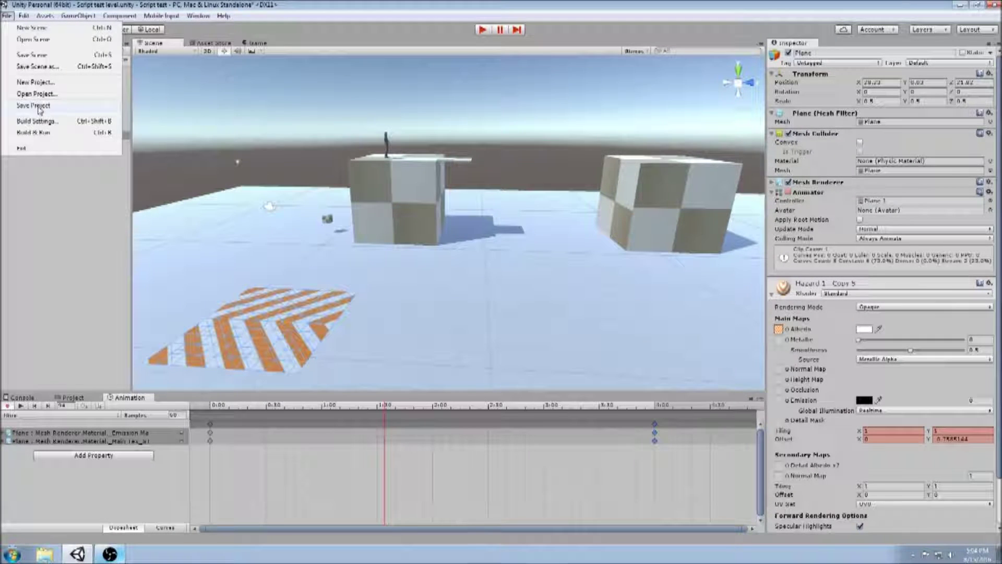
pyautogui.click(37, 106)
pyautogui.click(7, 16)
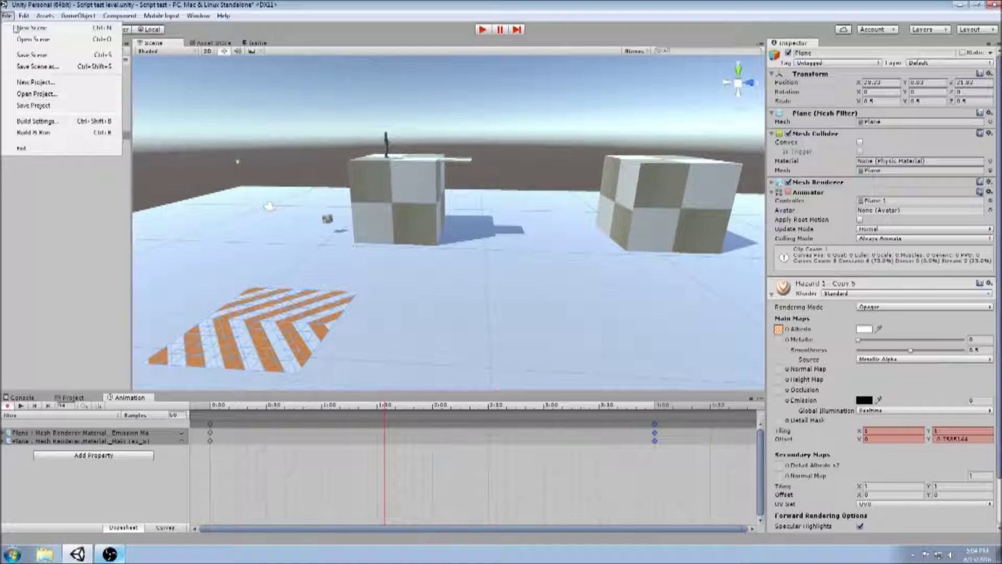
pyautogui.click(32, 57)
# - Examine the platform beside the character's cube, the gap to the second cube and the chevron plane in the scene
pyautogui.scroll(4, 426, 206)
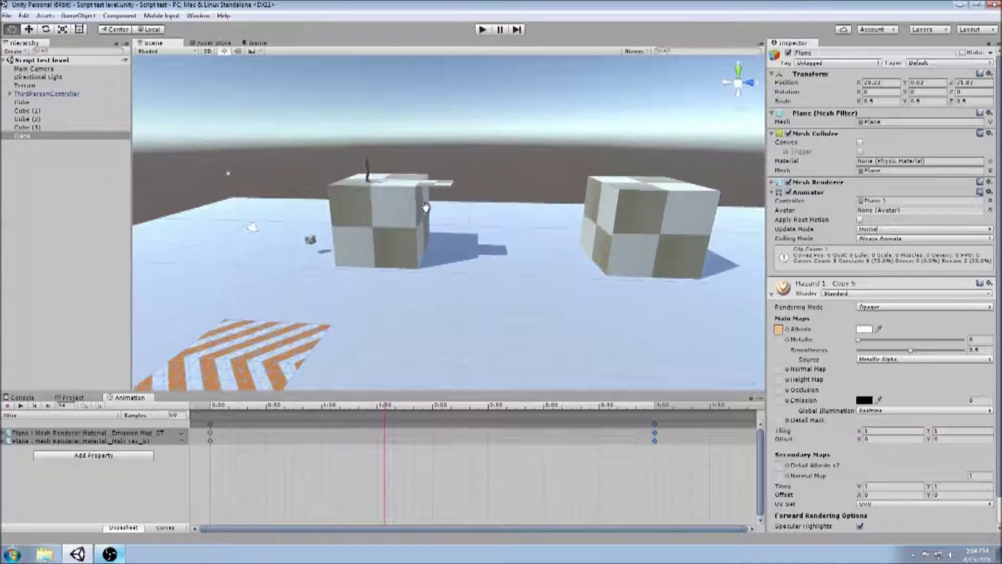
pyautogui.moveTo(418, 231); pyautogui.dragTo(423, 211, button='right')
pyautogui.moveTo(411, 218); pyautogui.dragTo(470, 242)
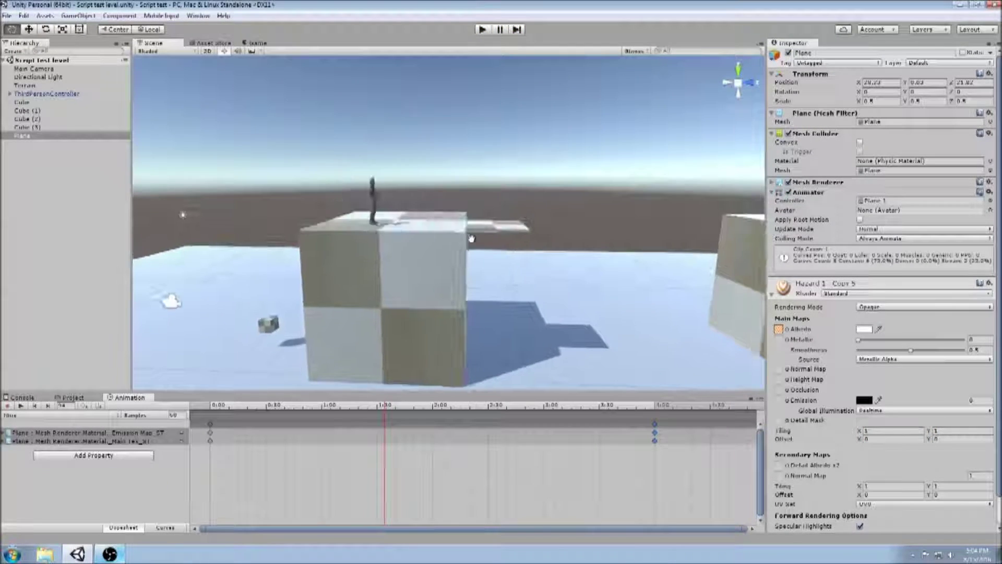
pyautogui.moveTo(410, 250); pyautogui.dragTo(425, 233, button='right')
pyautogui.moveTo(413, 252)
pyautogui.mouseDown()
pyautogui.moveTo(306, 259)
pyautogui.moveTo(397, 250)
pyautogui.mouseUp()
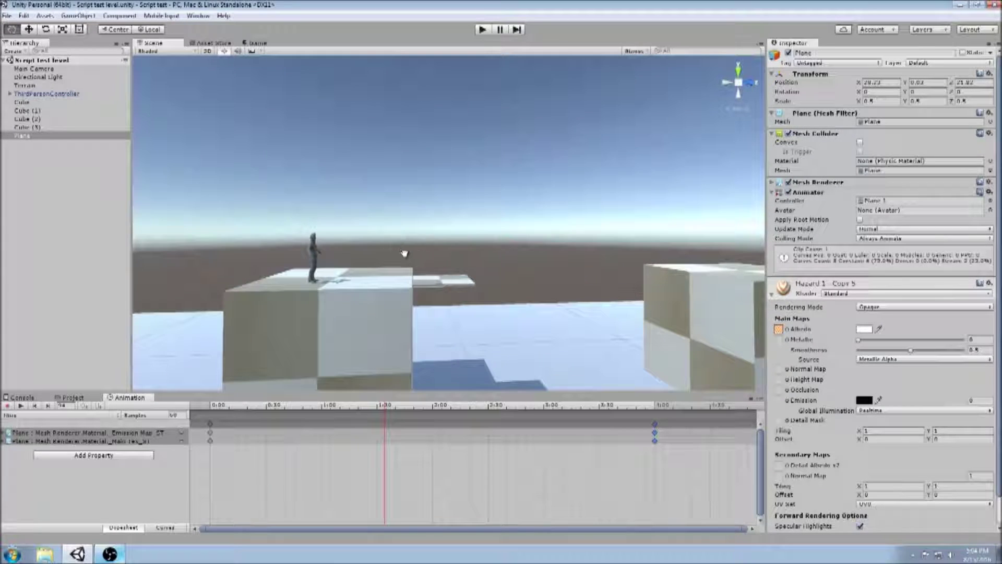
pyautogui.moveTo(467, 257); pyautogui.dragTo(459, 252, button='right')
pyautogui.moveTo(459, 263); pyautogui.dragTo(499, 251)
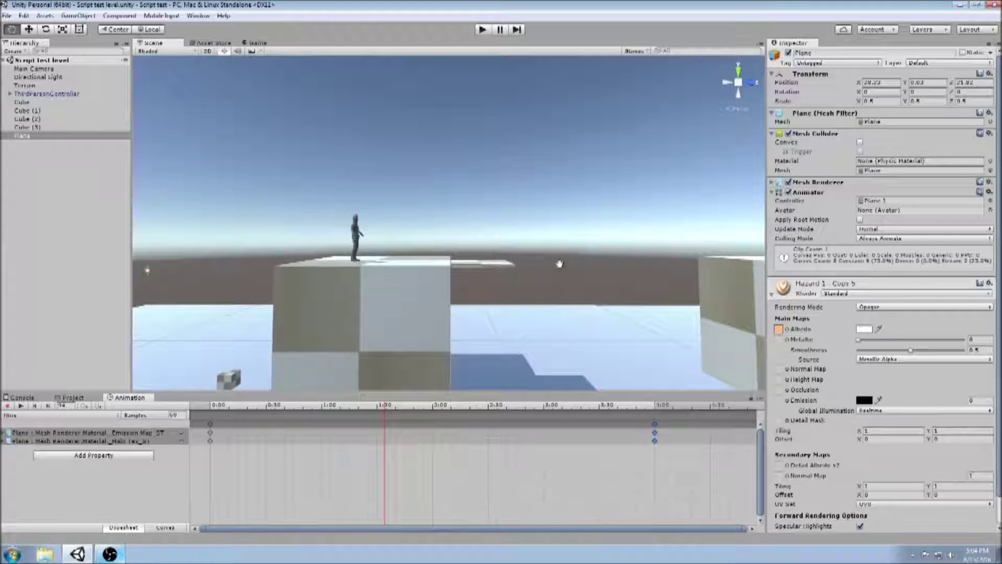
pyautogui.moveTo(555, 264); pyautogui.dragTo(445, 269)
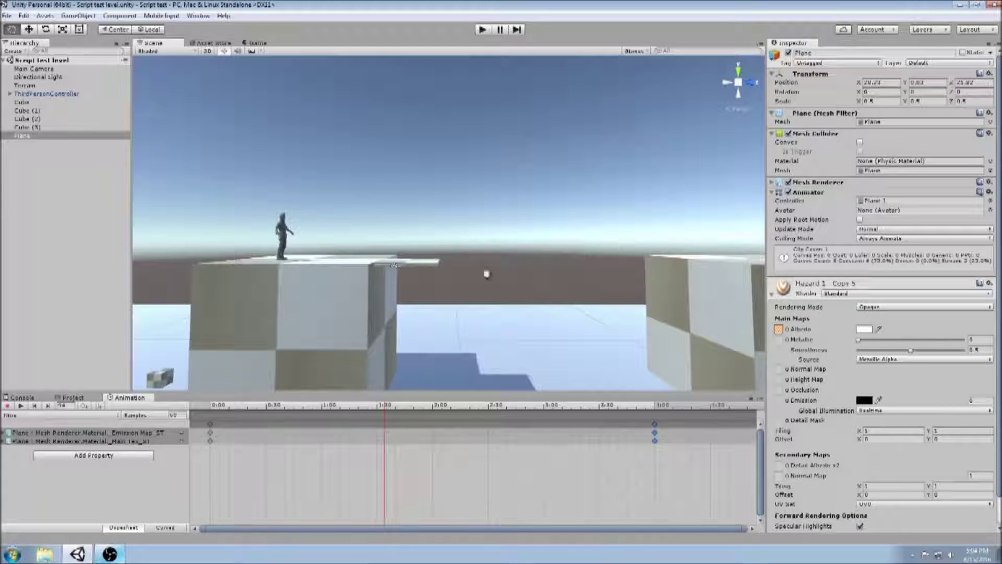
pyautogui.moveTo(602, 272); pyautogui.dragTo(533, 273)
pyautogui.moveTo(449, 291); pyautogui.dragTo(594, 262)
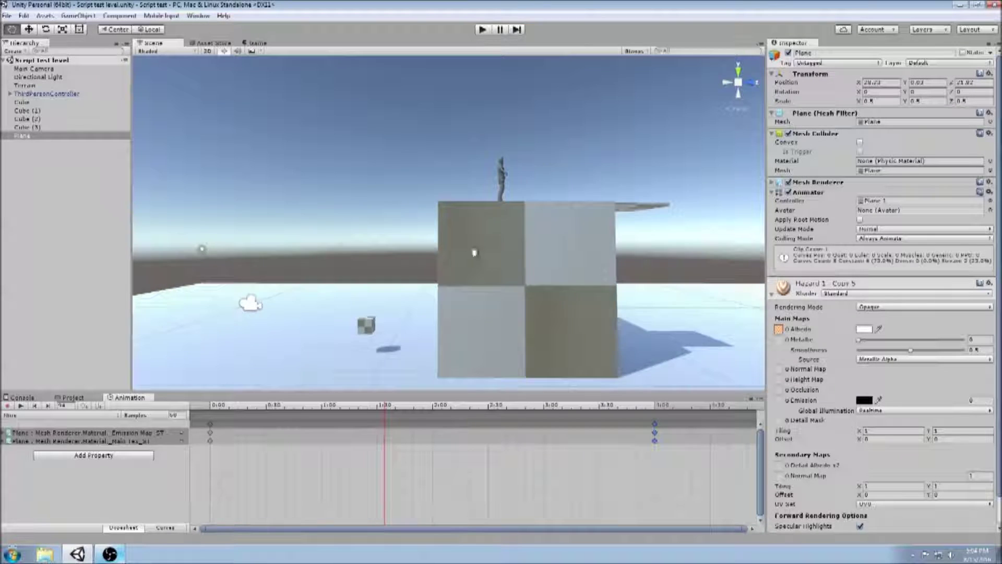
pyautogui.moveTo(480, 240); pyautogui.dragTo(427, 263)
pyautogui.moveTo(427, 263); pyautogui.dragTo(337, 326, button='right')
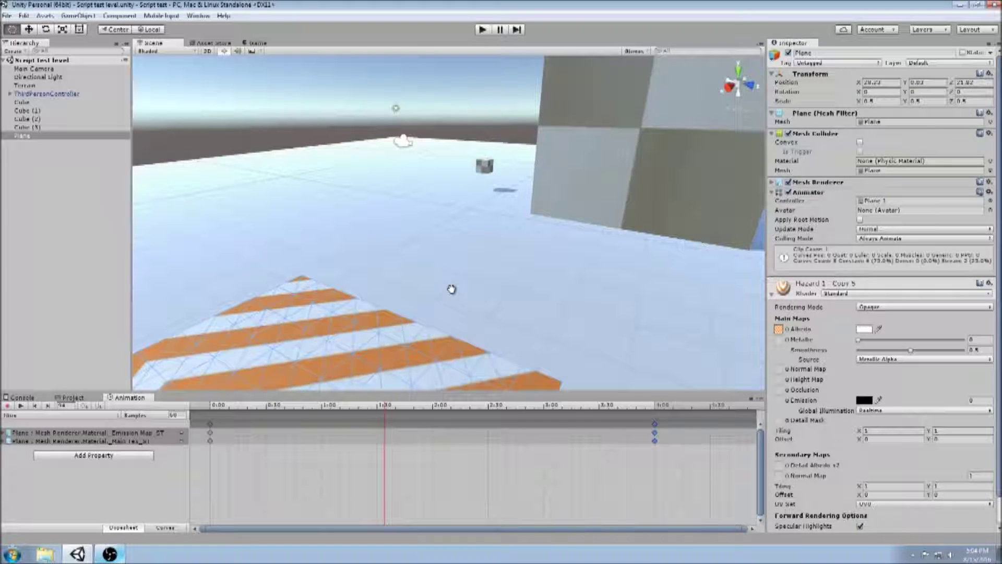
pyautogui.moveTo(567, 218); pyautogui.dragTo(523, 234)
pyautogui.moveTo(443, 274); pyautogui.dragTo(465, 248)
pyautogui.scroll(-3, 439, 255)
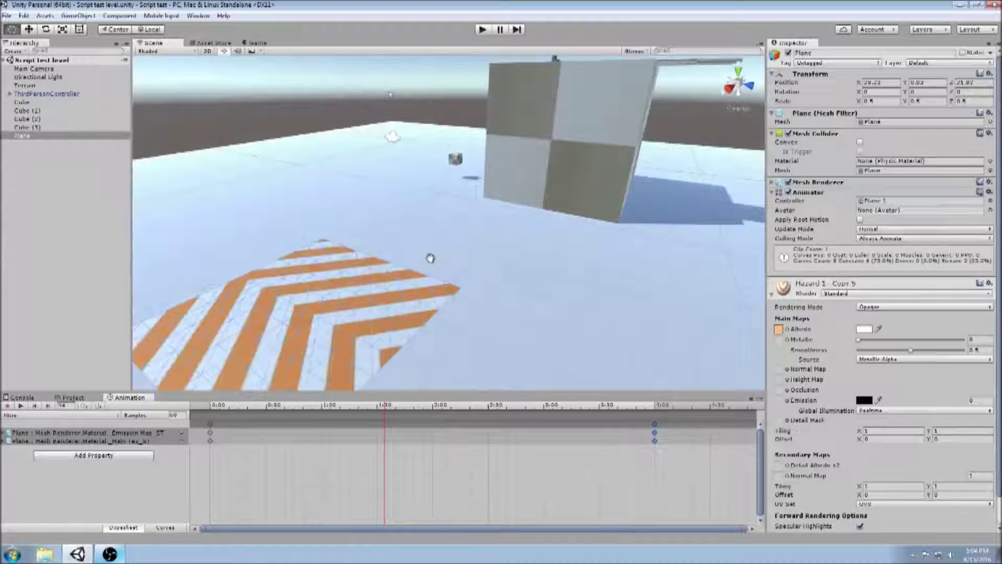
pyautogui.scroll(-5, 450, 247)
pyautogui.moveTo(452, 246); pyautogui.dragTo(523, 237, button='right')
pyautogui.scroll(-2, 521, 238)
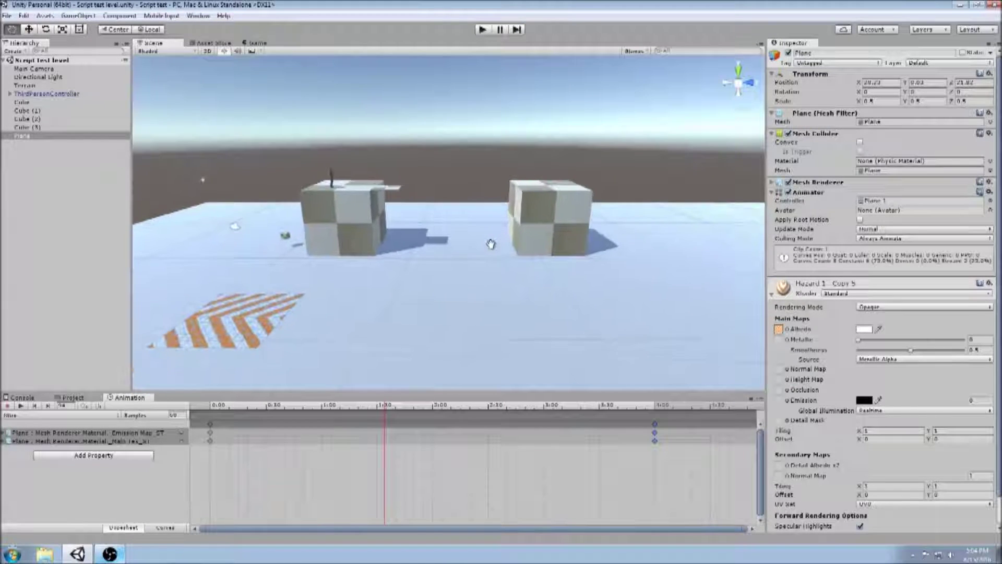